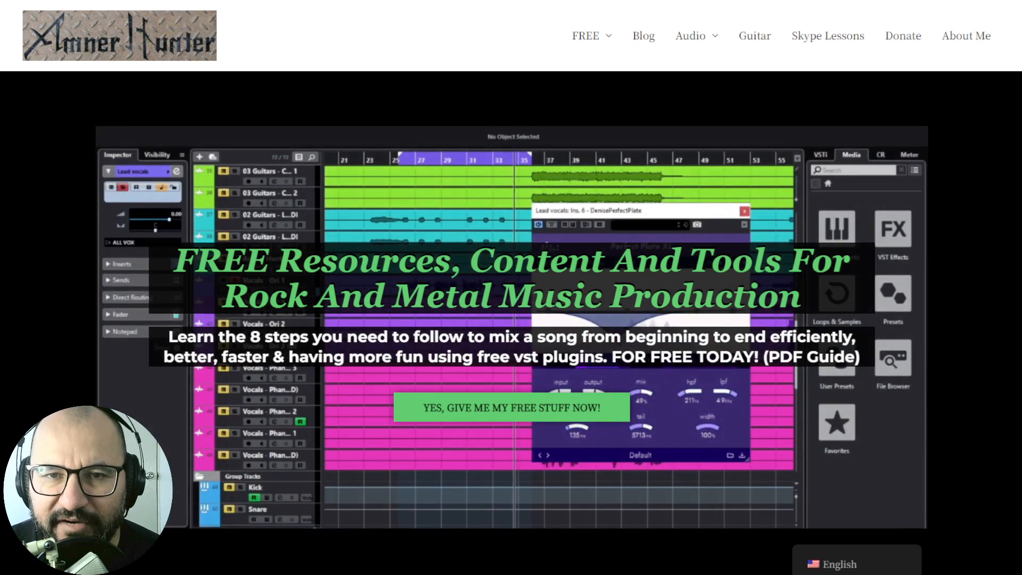
mouse_move(598, 39)
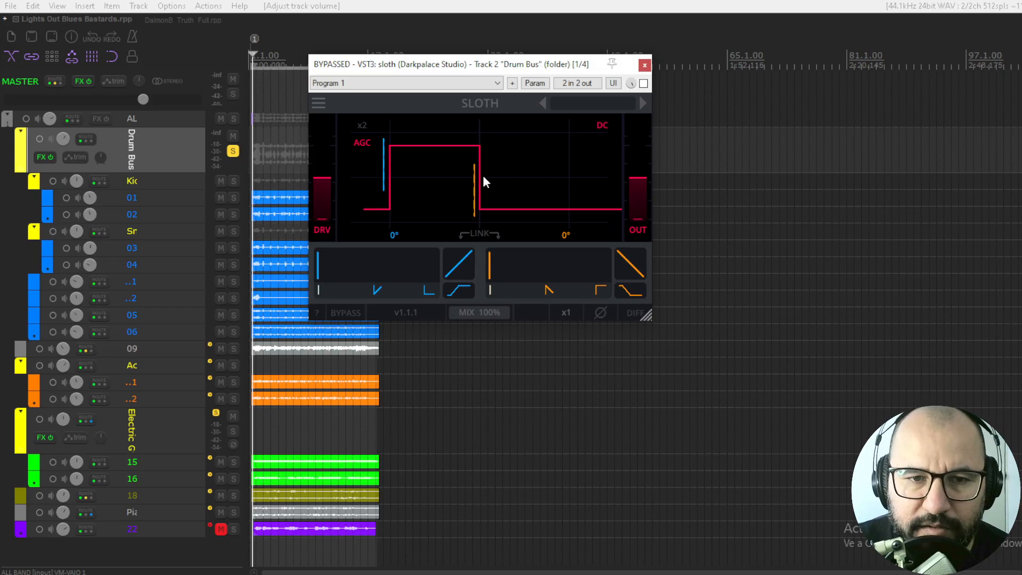
Look through the Sloth preset list, and try the x2 Hi Gain option before switching it off again.
left_click(567, 101)
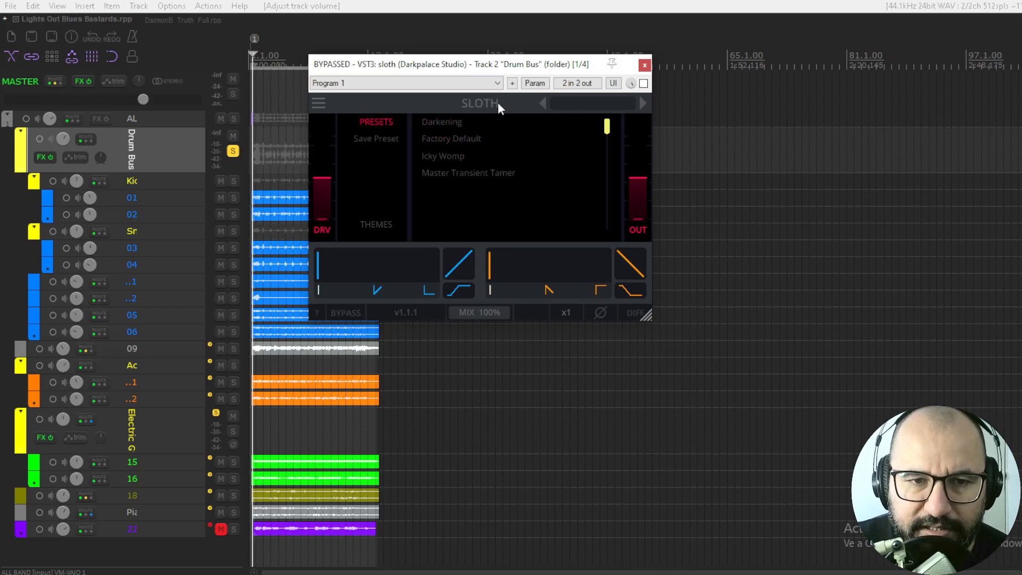
left_click(558, 106)
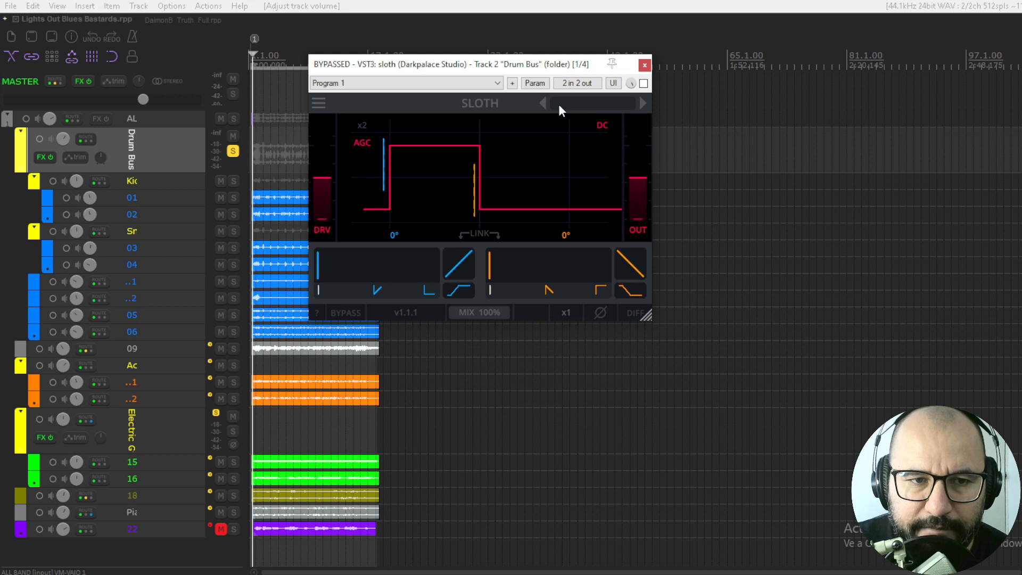
left_click(362, 124)
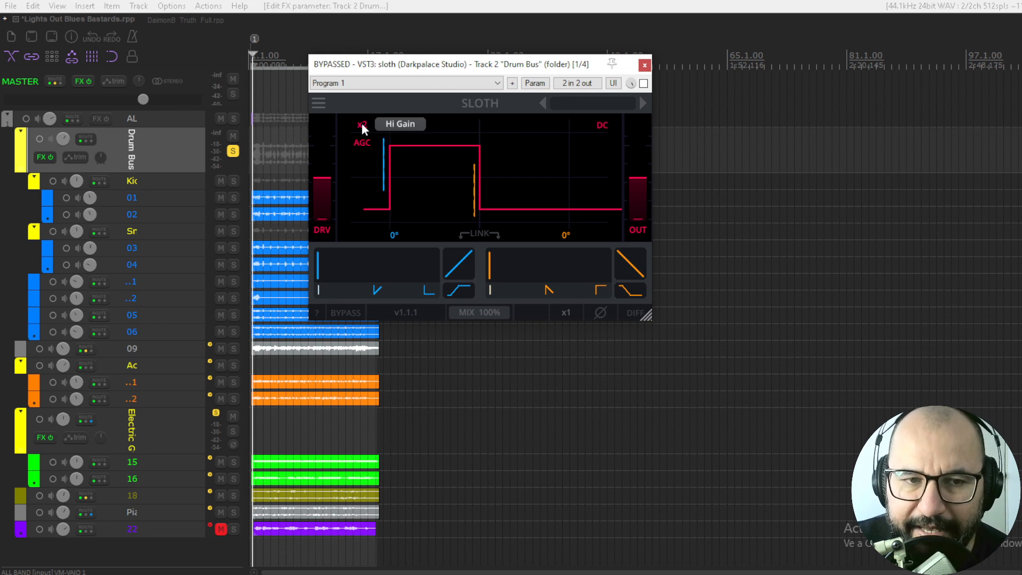
left_click(362, 124)
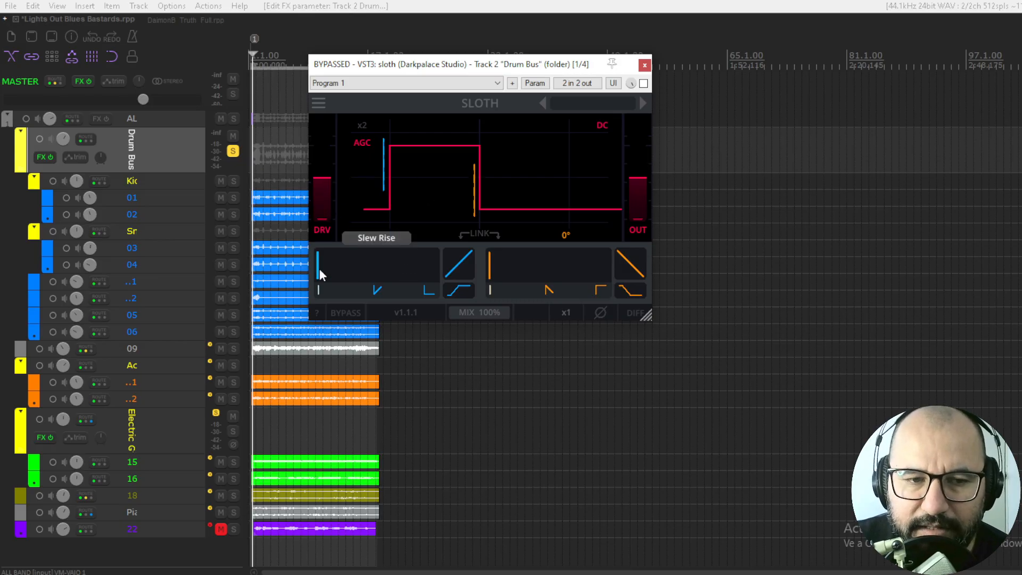
Try the Slew Rise, Slew Fall and Curve Rise controls, bending the rise curve and resetting it to a straight line.
mouse_move(319, 269)
left_mouse_down()
mouse_move(388, 267)
mouse_move(312, 262)
left_mouse_up()
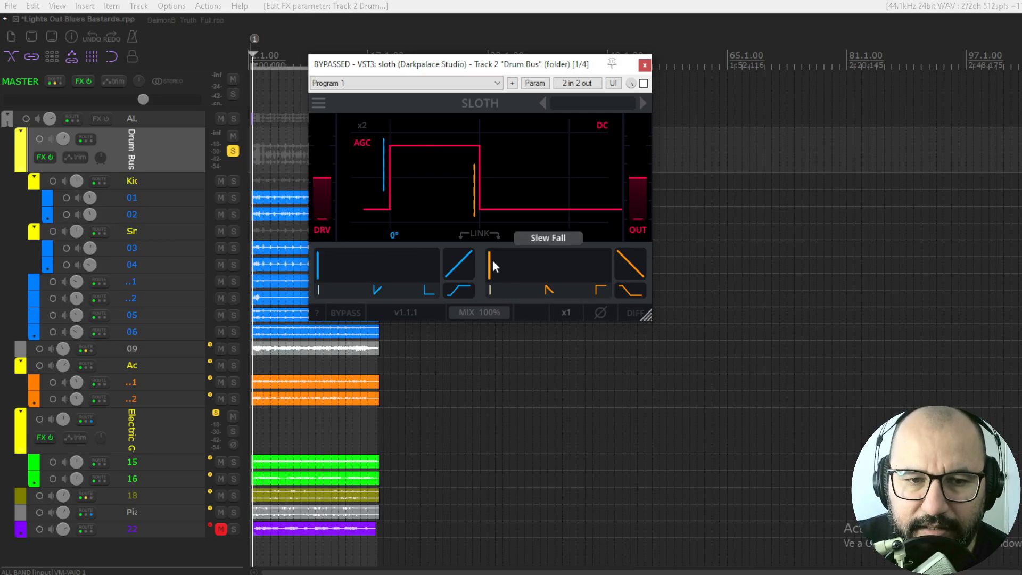
left_click_drag(498, 261, 312, 260)
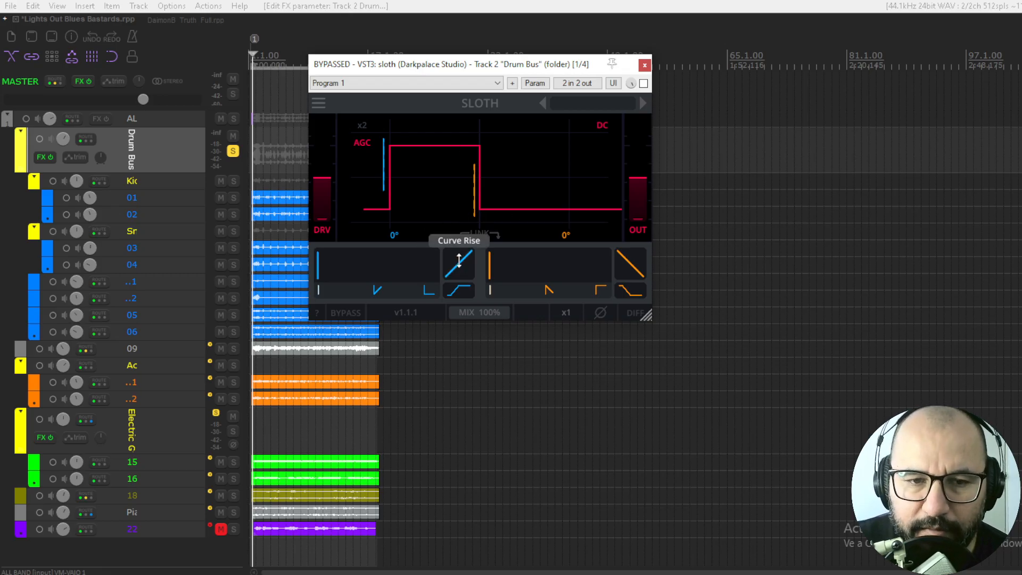
left_click_drag(453, 262, 483, 287)
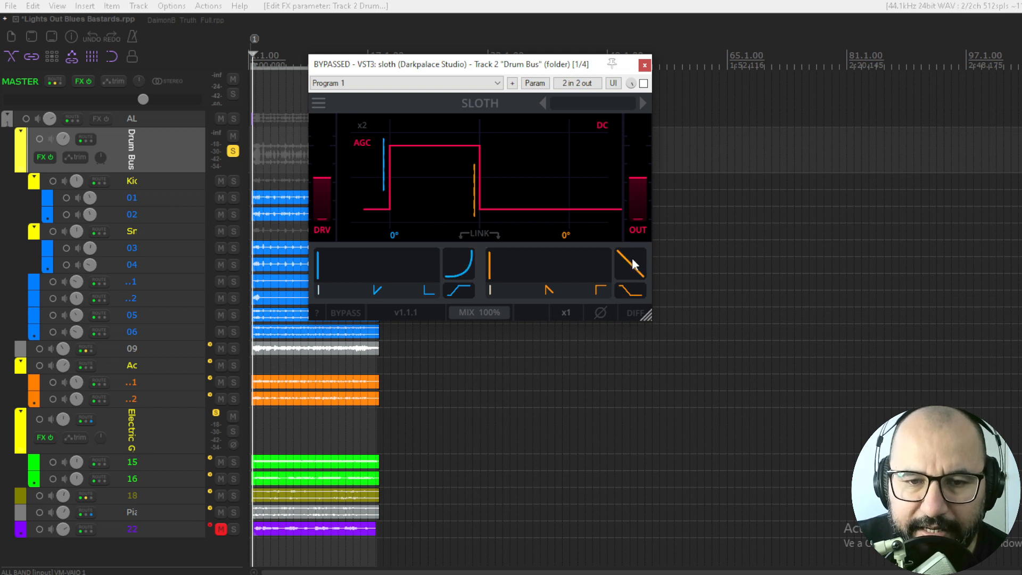
double_click(463, 264)
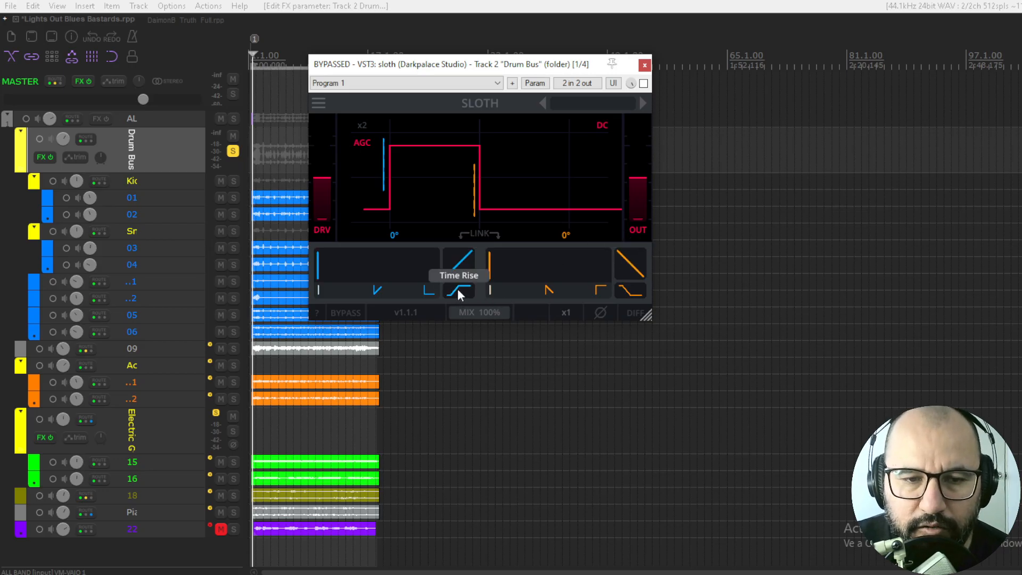
Shorten Sloth's Time Rise to its steepest step shape and try the Time Fall control.
mouse_move(457, 289)
left_mouse_down()
mouse_move(487, 324)
mouse_move(455, 291)
mouse_move(464, 291)
left_mouse_up()
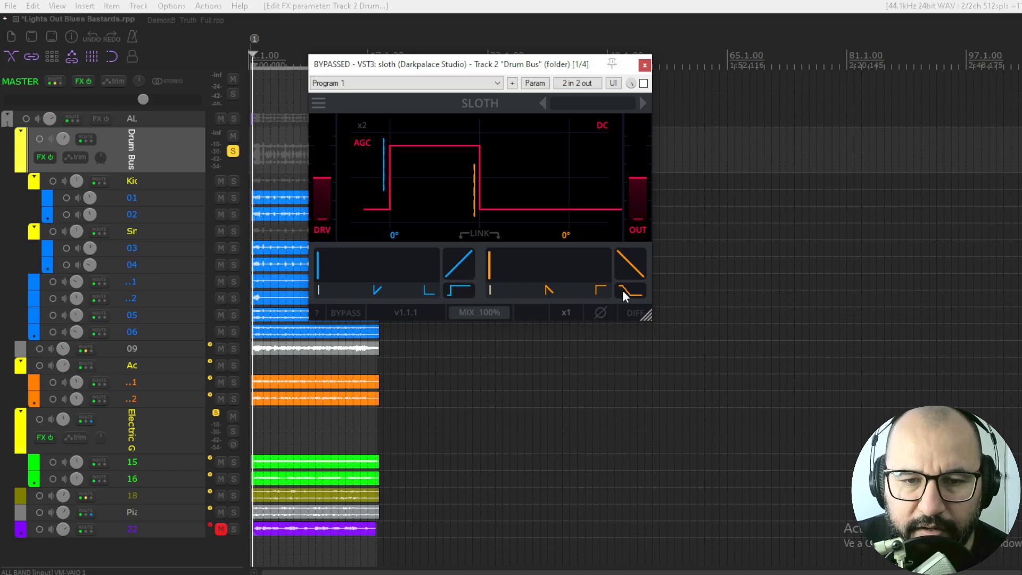
left_click_drag(624, 289, 648, 270)
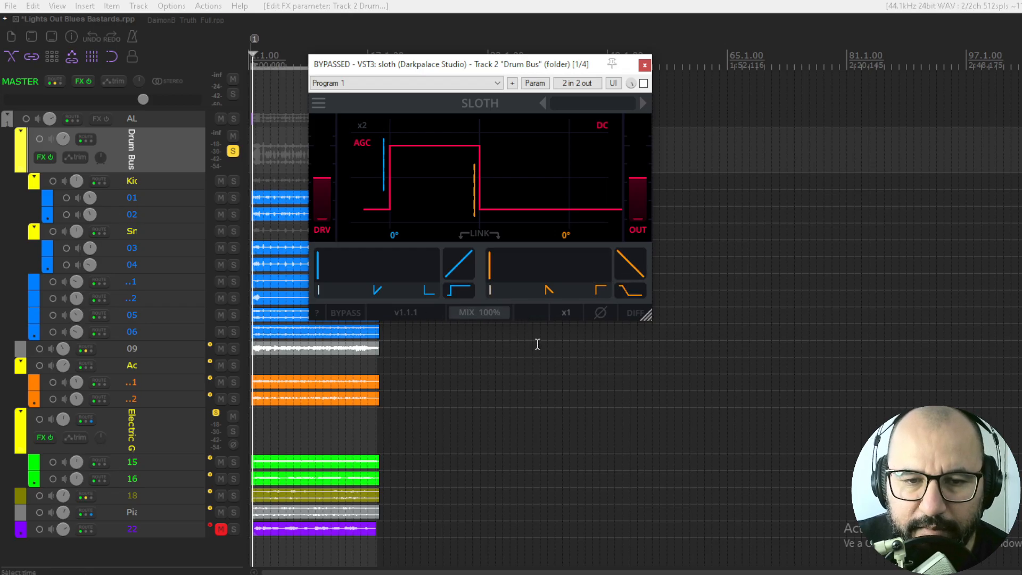
Try x16 oversampling, return it to x1, and try the DIFF option.
left_click_drag(565, 314, 647, 298)
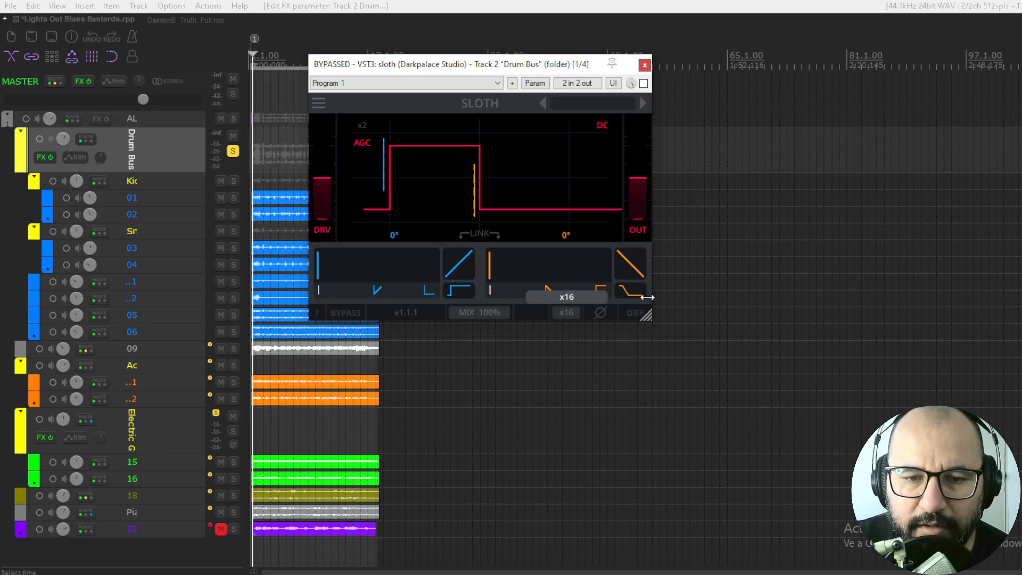
mouse_move(562, 316)
left_mouse_down()
mouse_move(597, 311)
mouse_move(570, 298)
left_mouse_up()
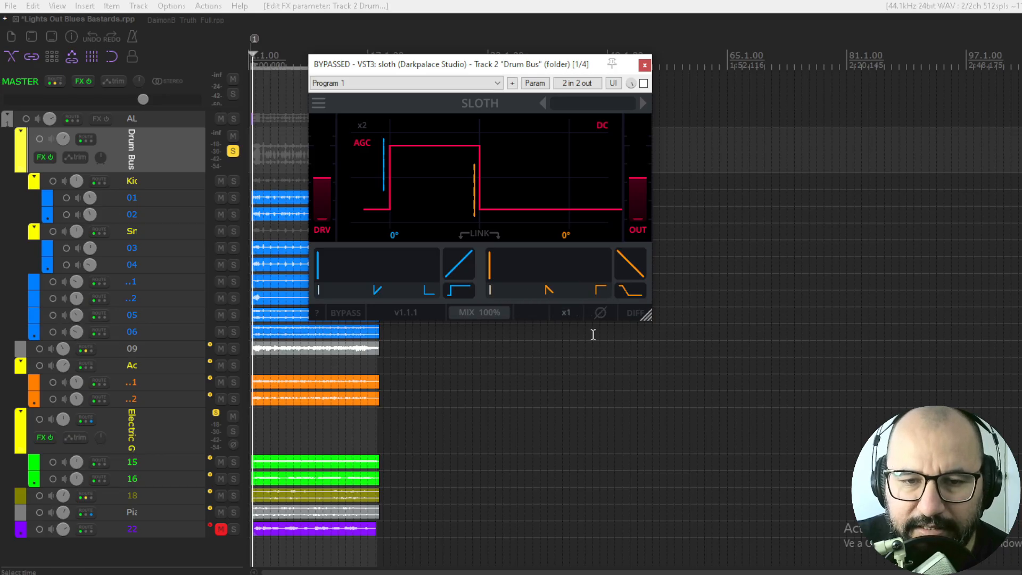
left_click(637, 312)
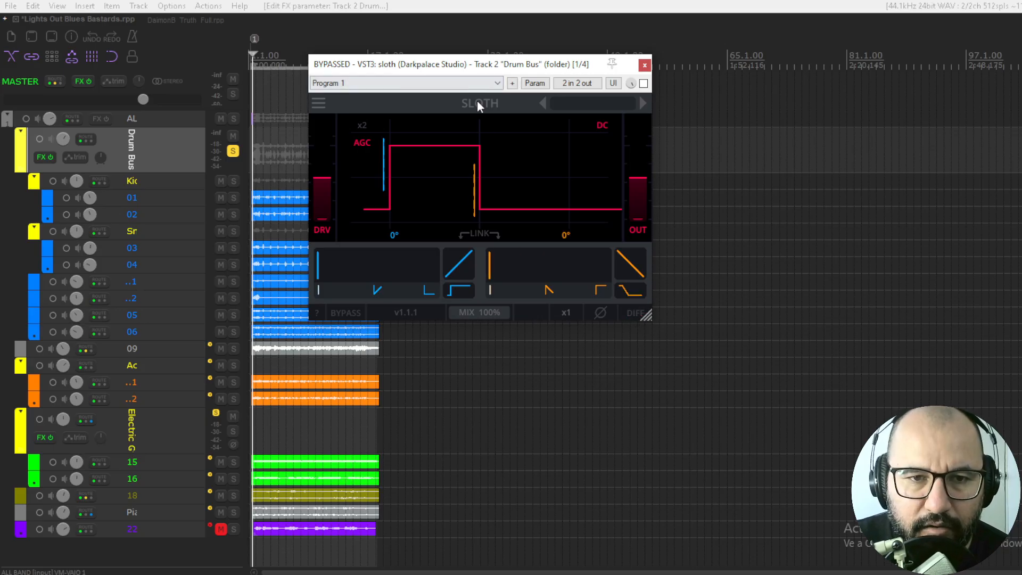
Play the soloed drum bus, enable the bypassed Sloth plugin, and set Slew Rise to 70°.
key("space")
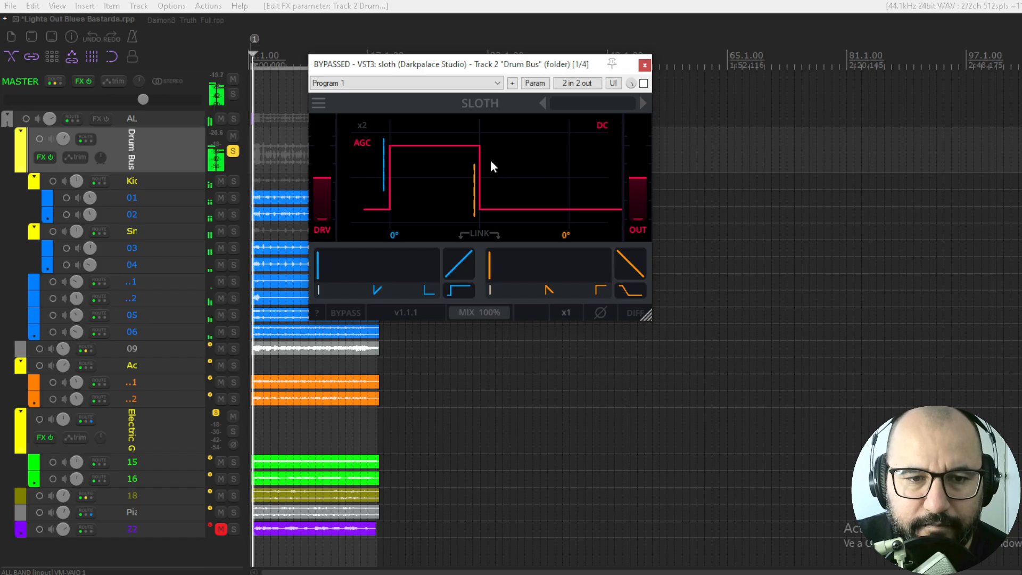
left_click(643, 83)
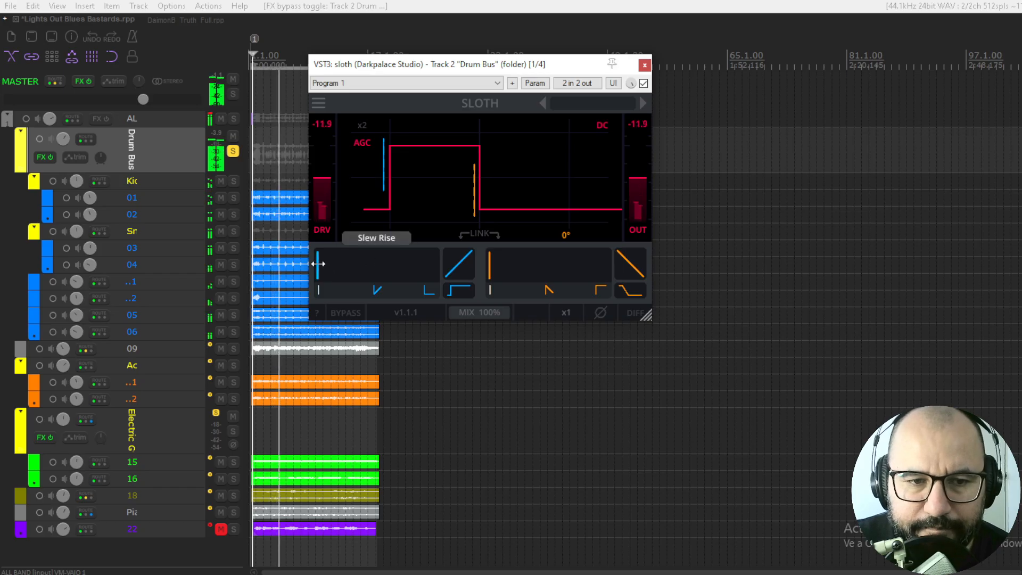
left_click_drag(318, 263, 410, 268)
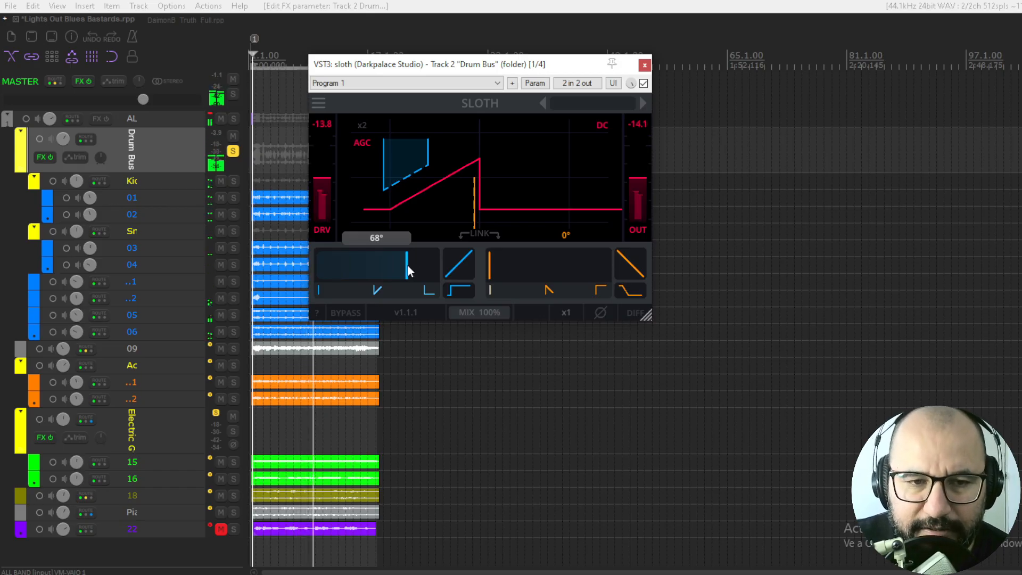
left_click_drag(408, 267, 409, 266)
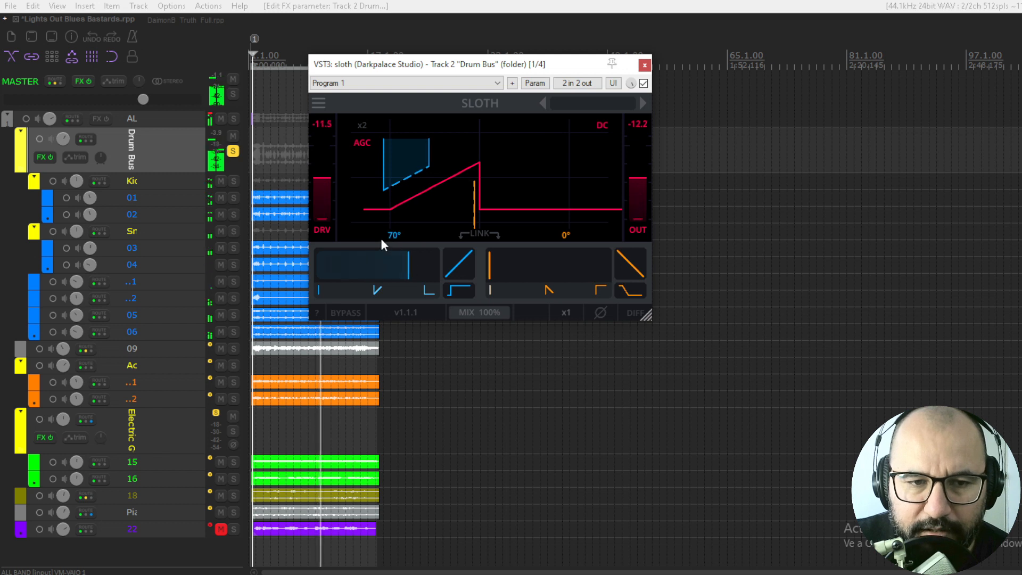
Bend the Curve Rise into an upward-bulging shape and set Slew Fall to 64° while the drums play.
left_click_drag(461, 263, 443, 205)
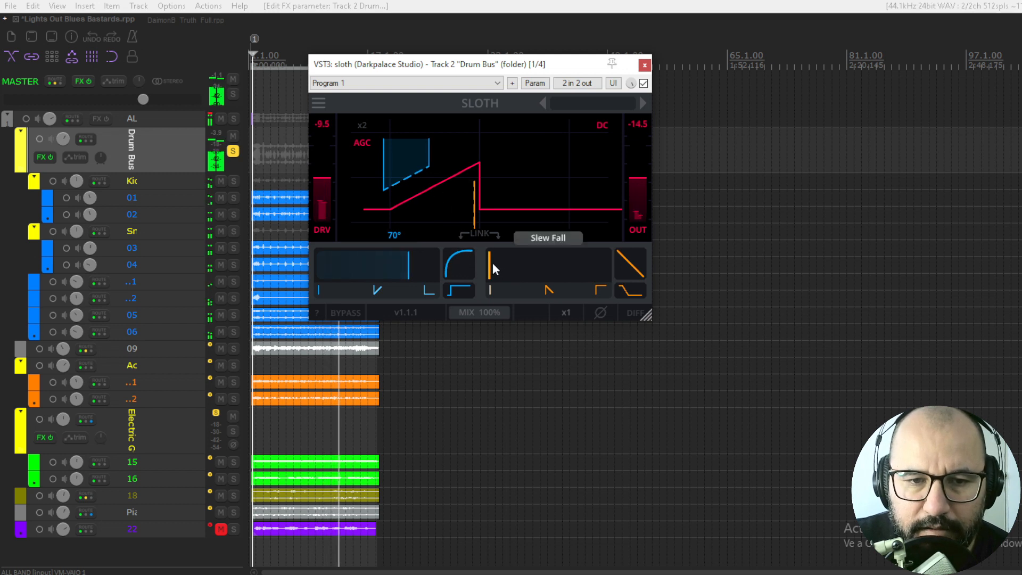
left_click_drag(488, 262, 579, 259)
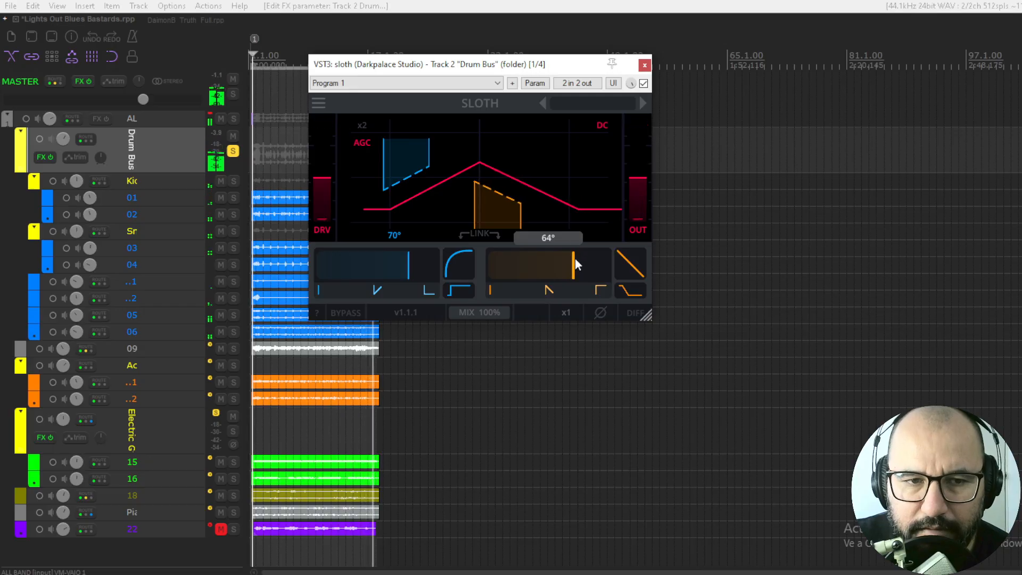
key("space")
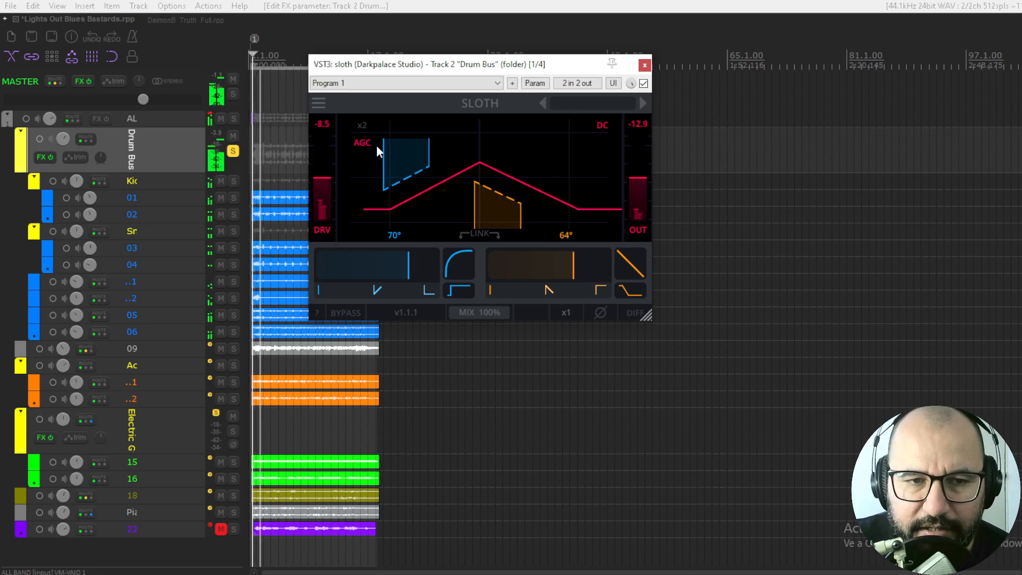
Turn on the x2 Hi Gain option and compare the drum bus with Sloth bypassed and enabled.
left_click(365, 126)
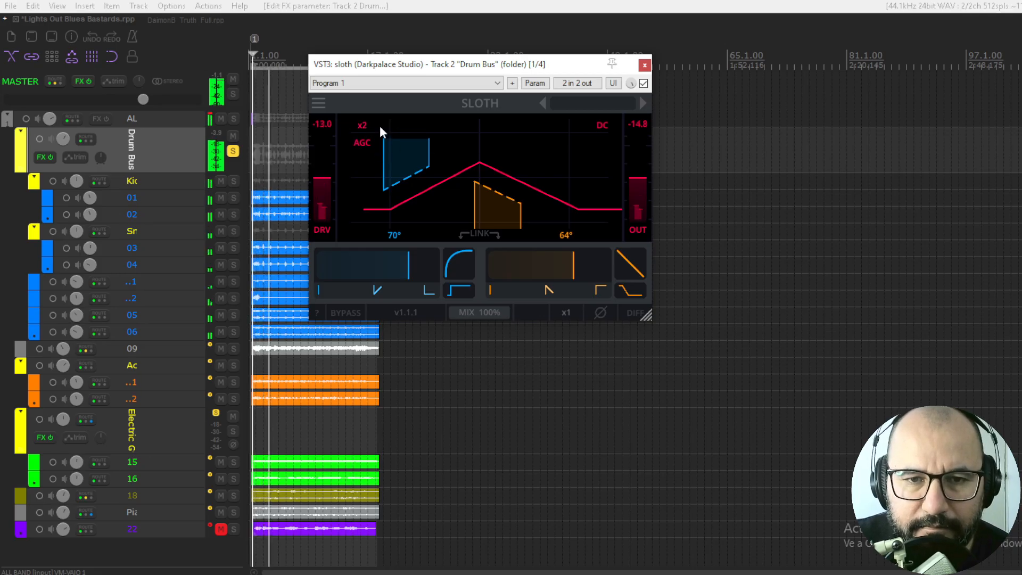
left_click(643, 83)
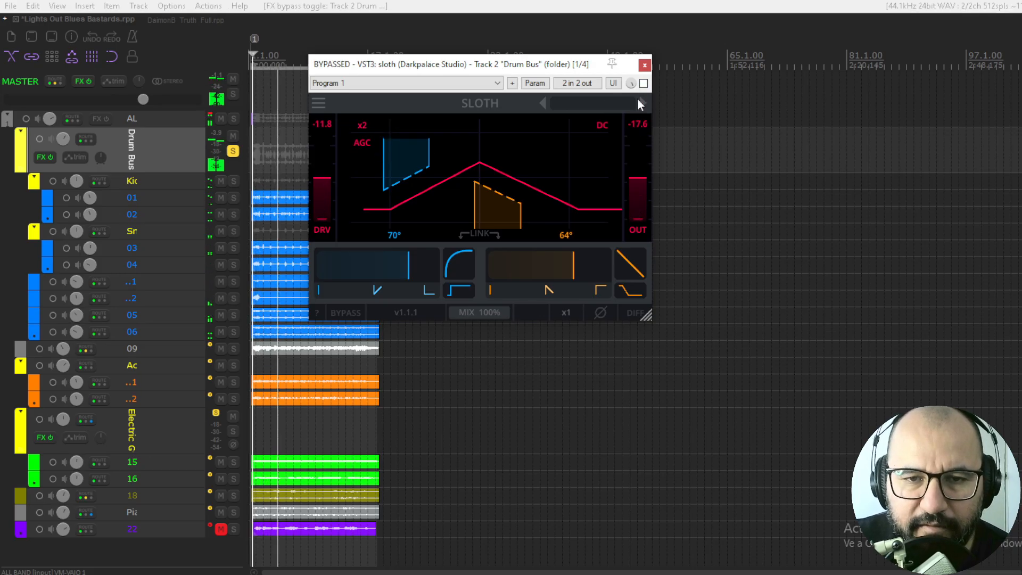
left_click(643, 83)
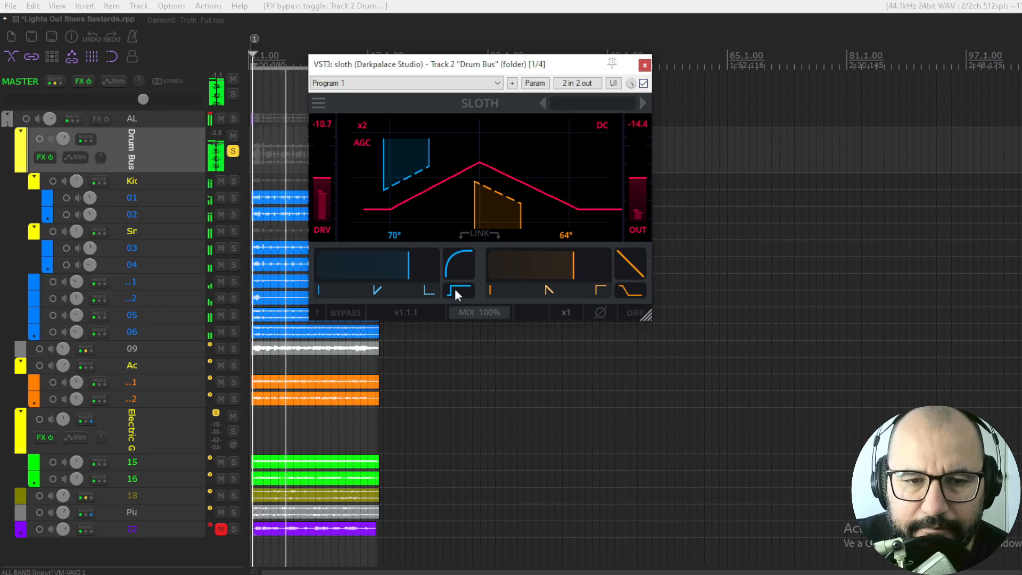
Try longer Time Rise and Time Fall values, shorten the rise partway, and compare against the bypassed sound.
mouse_move(455, 290)
left_mouse_down()
mouse_move(471, 292)
mouse_move(431, 291)
mouse_move(456, 288)
left_mouse_up()
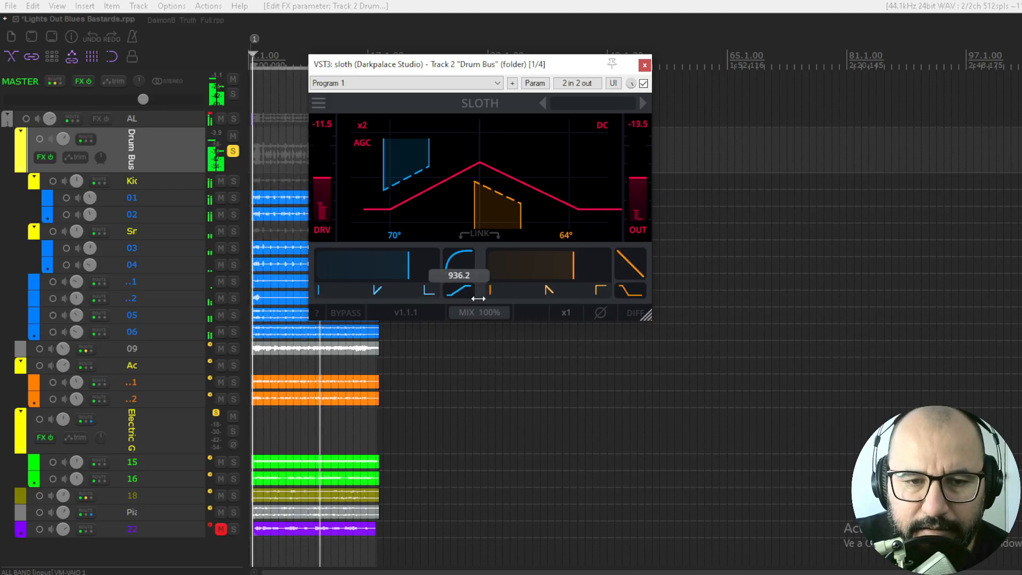
left_click_drag(478, 298, 477, 296)
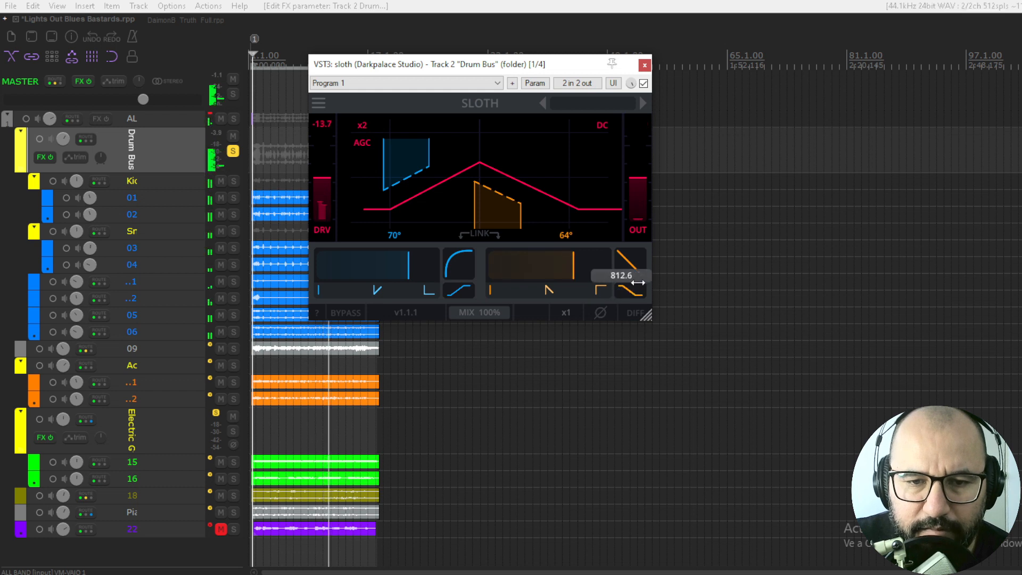
left_click_drag(650, 276, 655, 272)
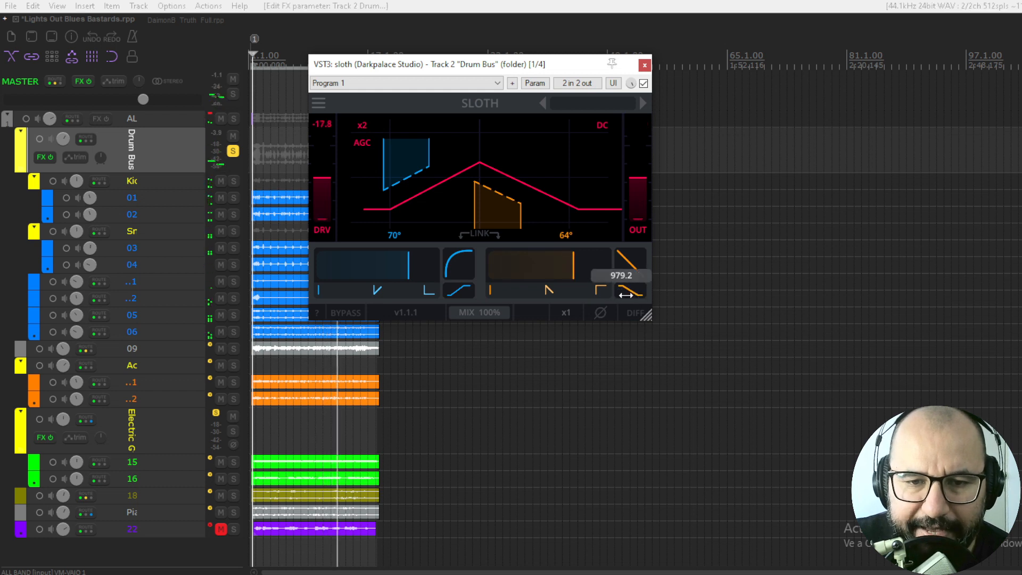
mouse_move(464, 290)
left_mouse_down()
mouse_move(449, 289)
mouse_move(467, 292)
left_mouse_up()
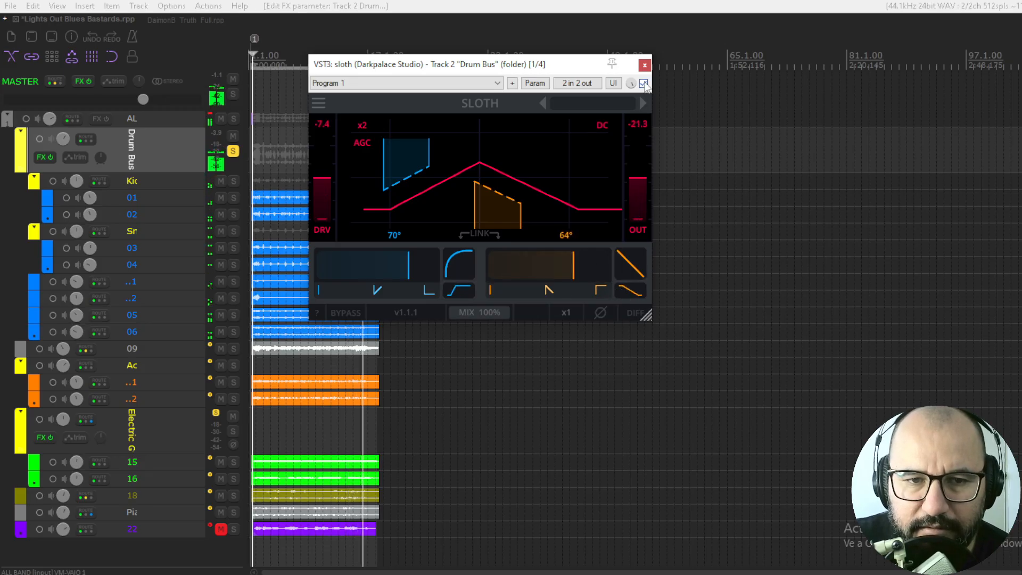
left_click(643, 83)
left_click(643, 84)
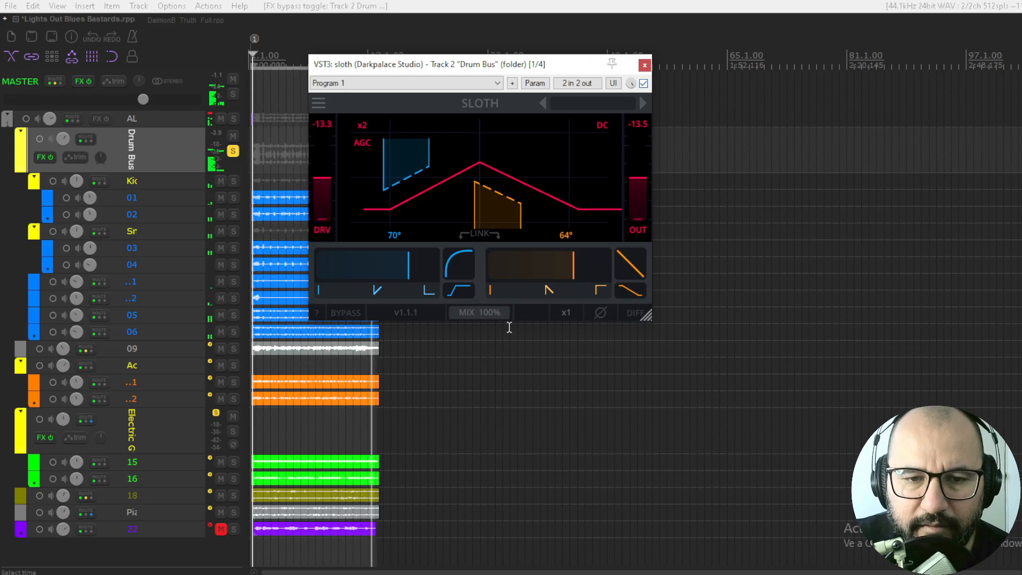
Set oversampling to x4, shorten Time Fall, and reduce Time Rise to its steepest step shape.
left_click_drag(566, 313, 580, 296)
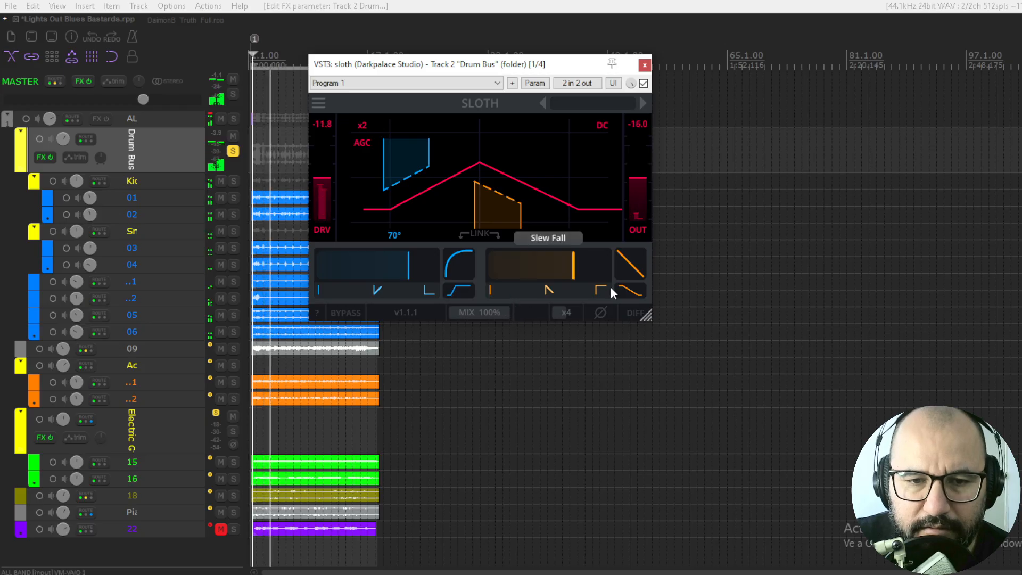
left_click_drag(630, 291, 603, 336)
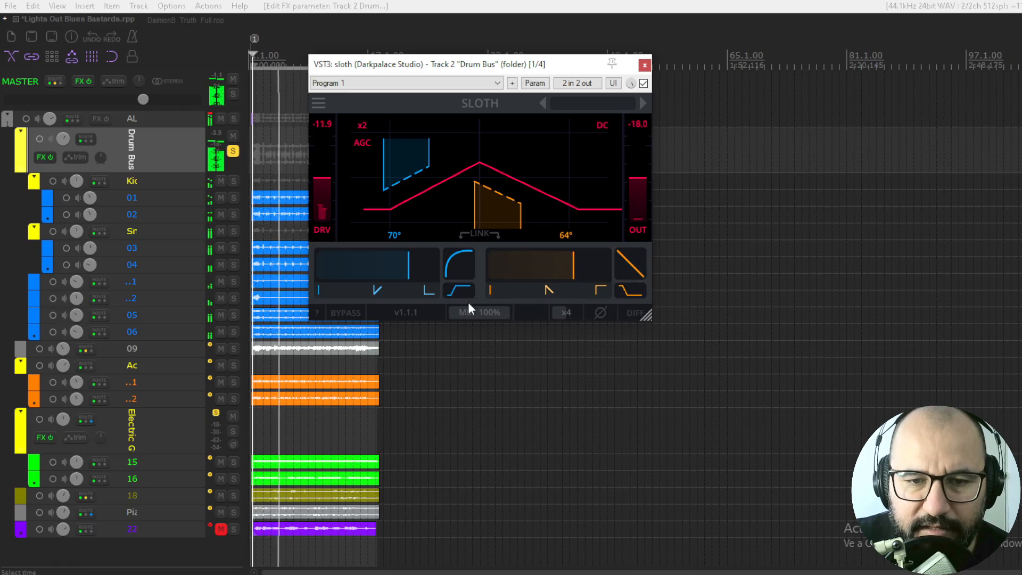
left_click(456, 290)
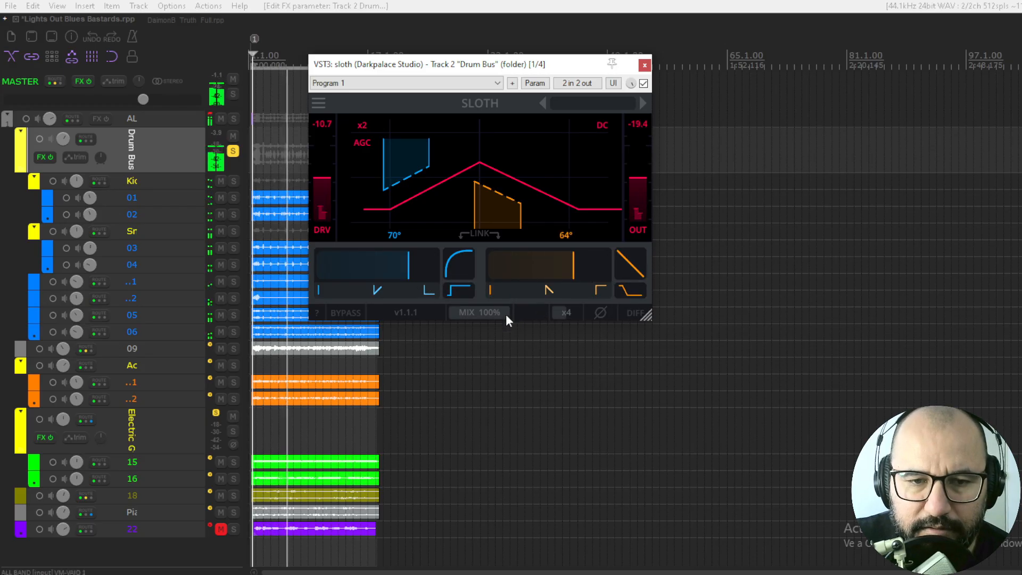
Sweep Sloth's wet/dry mix from 0% upward while listening, and settle it at 41%.
left_click_drag(502, 314, 415, 314)
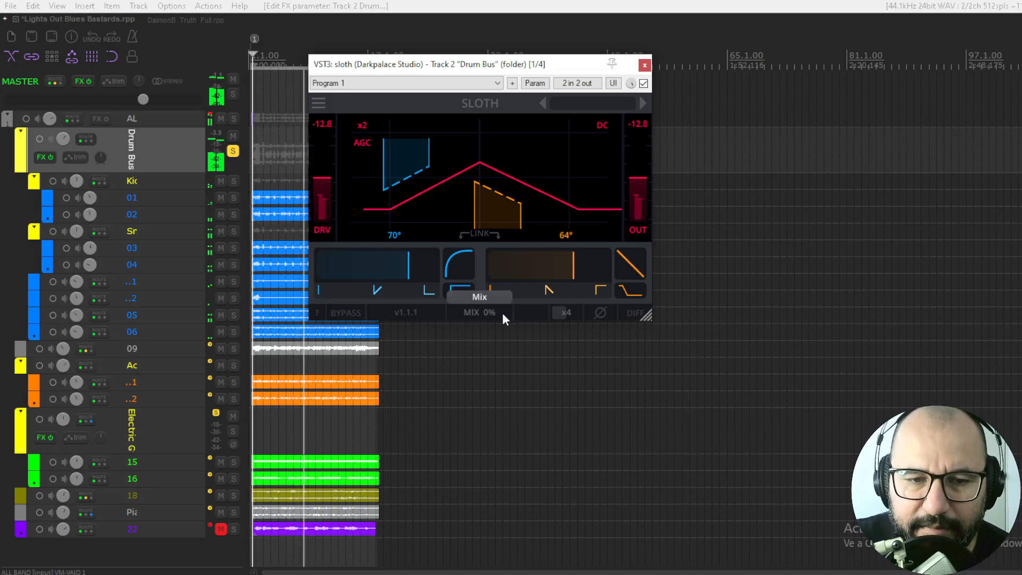
left_click_drag(452, 312, 464, 314)
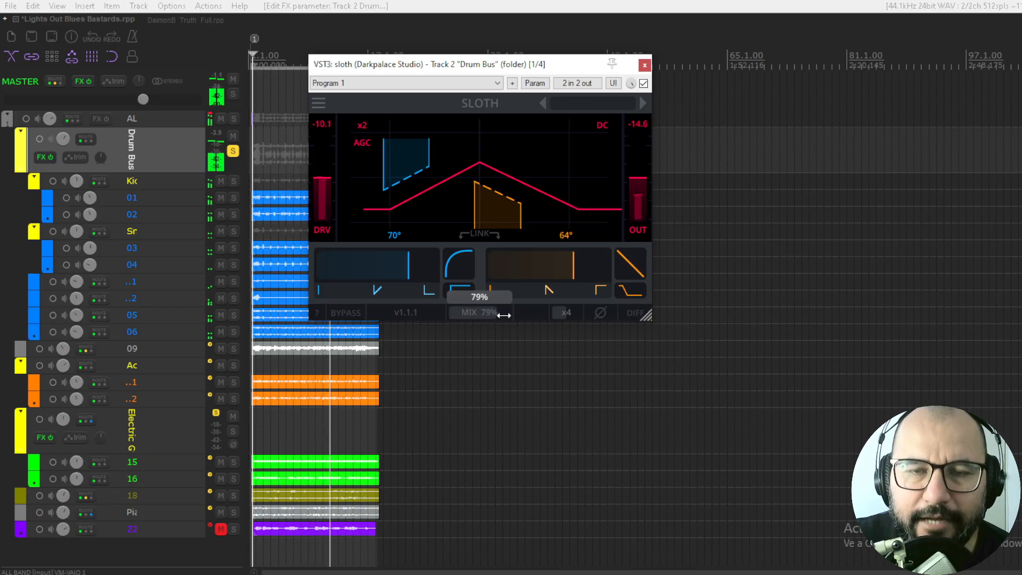
left_click_drag(523, 314, 515, 314)
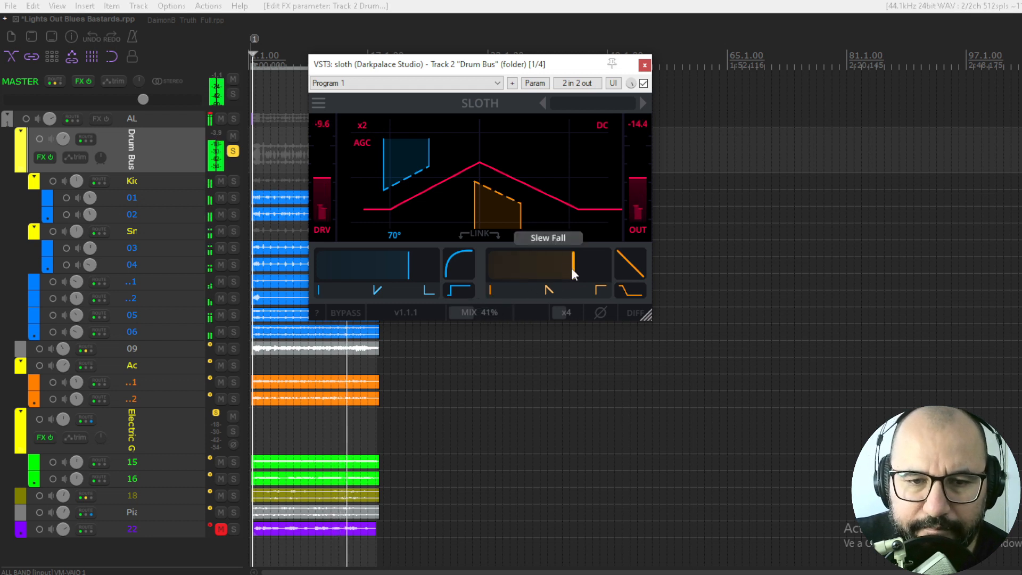
Set Slew Fall to 90° and the mix to 100%, and bring Slew Rise to 58° on the drum bus.
left_click_drag(570, 267, 607, 264)
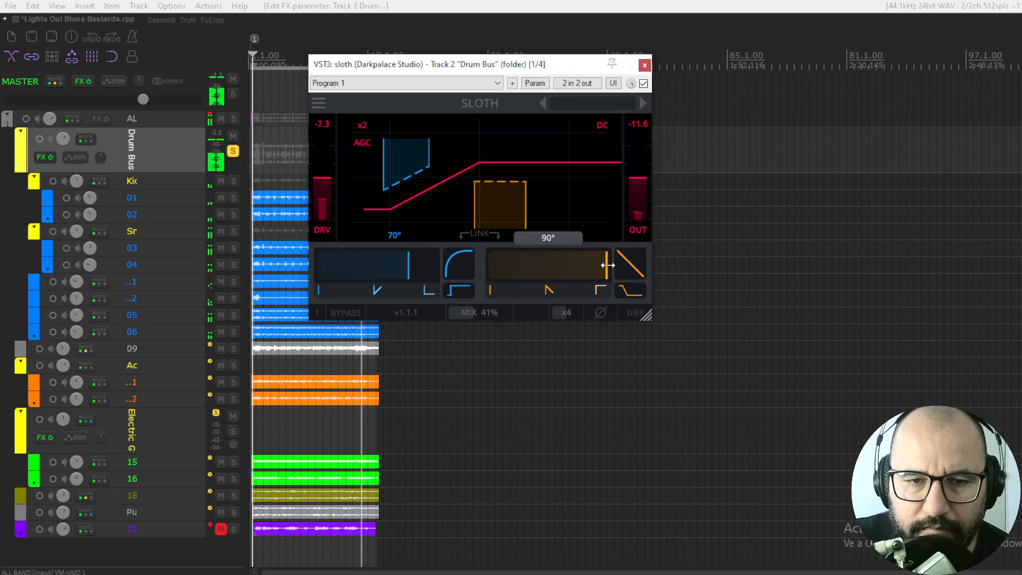
left_click(424, 266)
left_click_drag(451, 313, 504, 315)
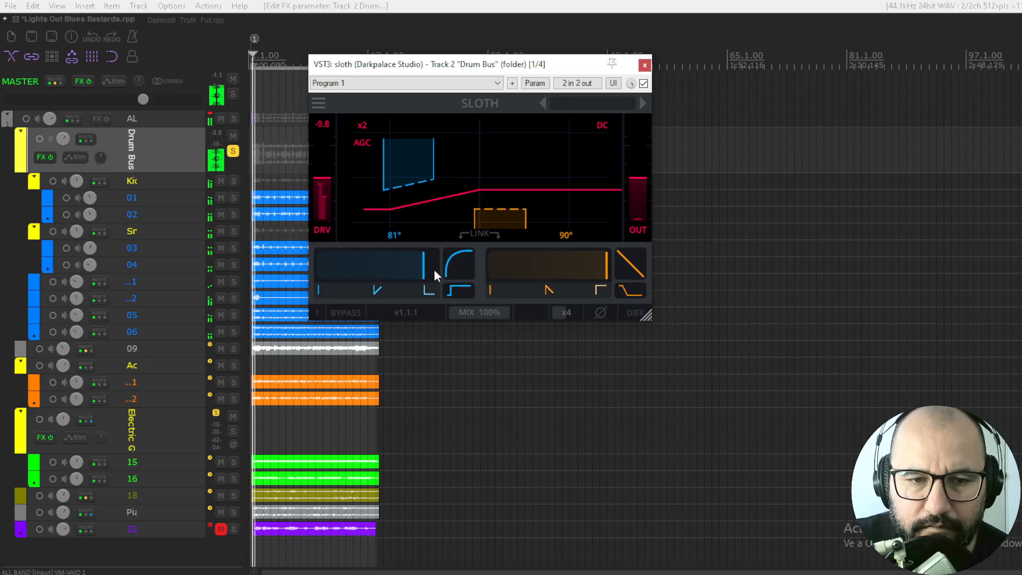
left_click_drag(423, 266, 392, 260)
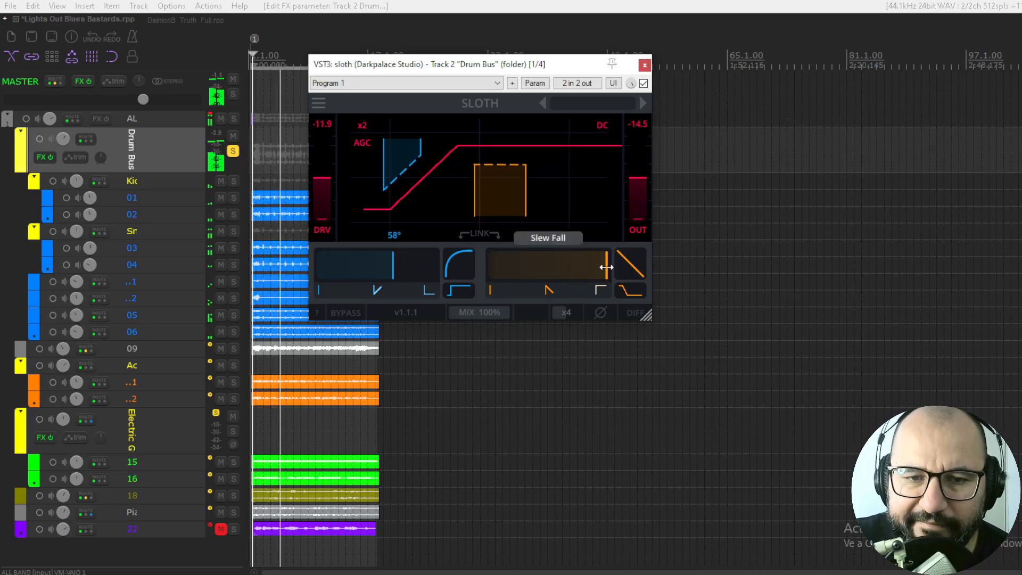
Set Slew Fall to 71° and Slew Rise to 67°, and compare the drum bus with Sloth bypassed and enabled.
left_click_drag(606, 266, 581, 262)
left_click_drag(391, 260, 405, 264)
left_click(643, 83)
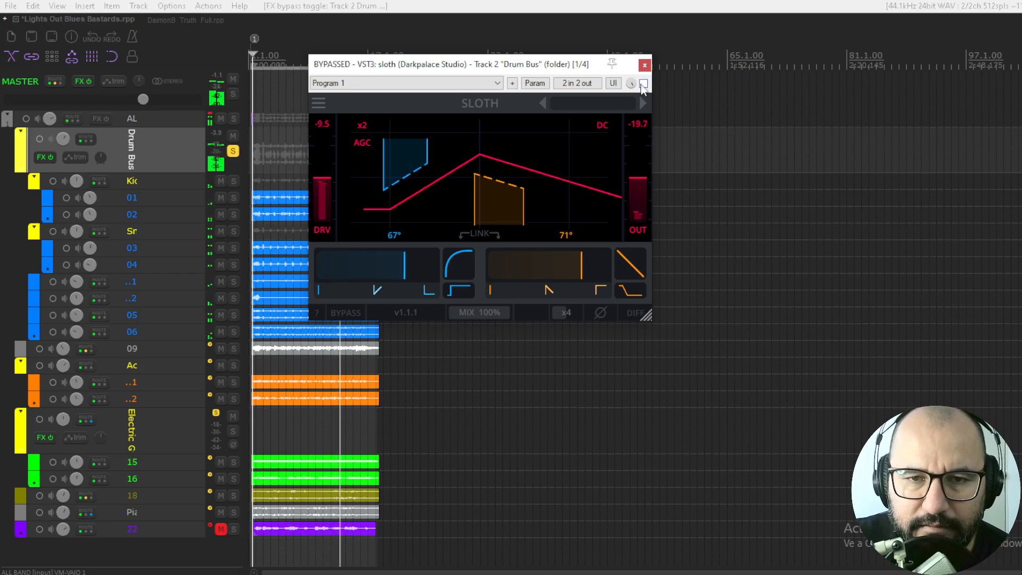
left_click(643, 84)
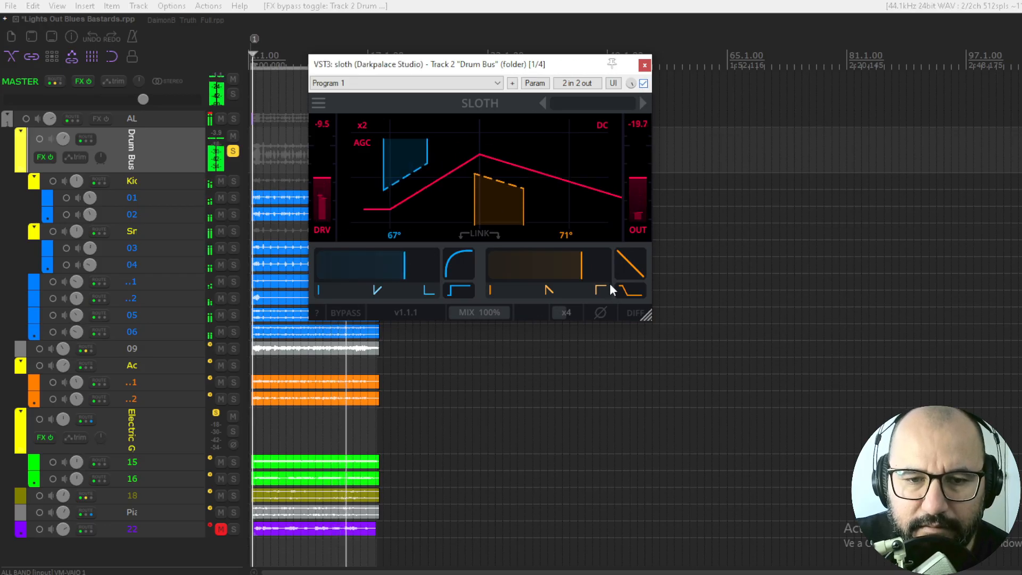
Audition the difference signal while trying Slew Fall at 13°, Slew Rise at 80° and Slew Fall at 81°, and switch it off.
left_click(632, 313)
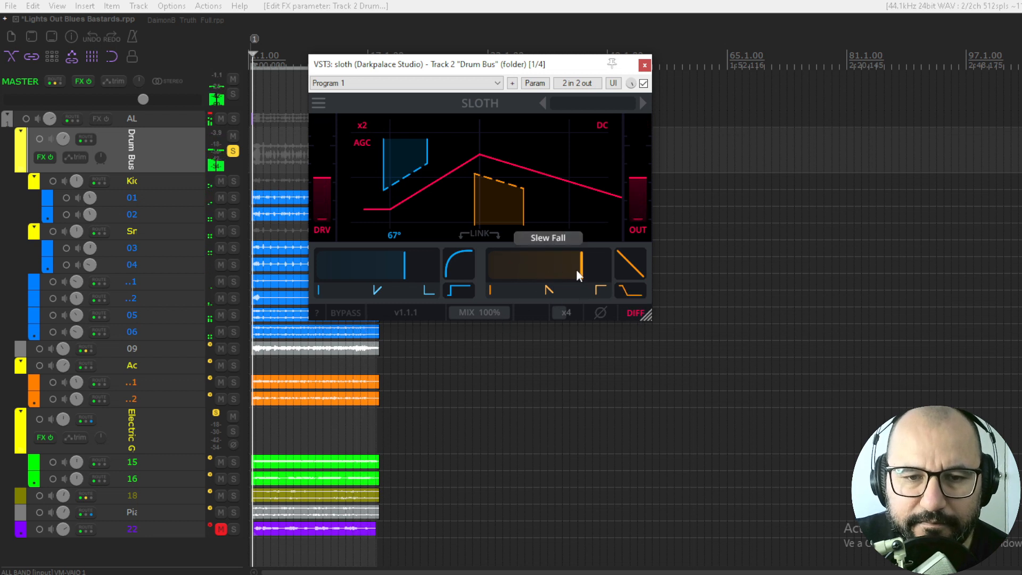
left_click_drag(579, 272, 501, 268)
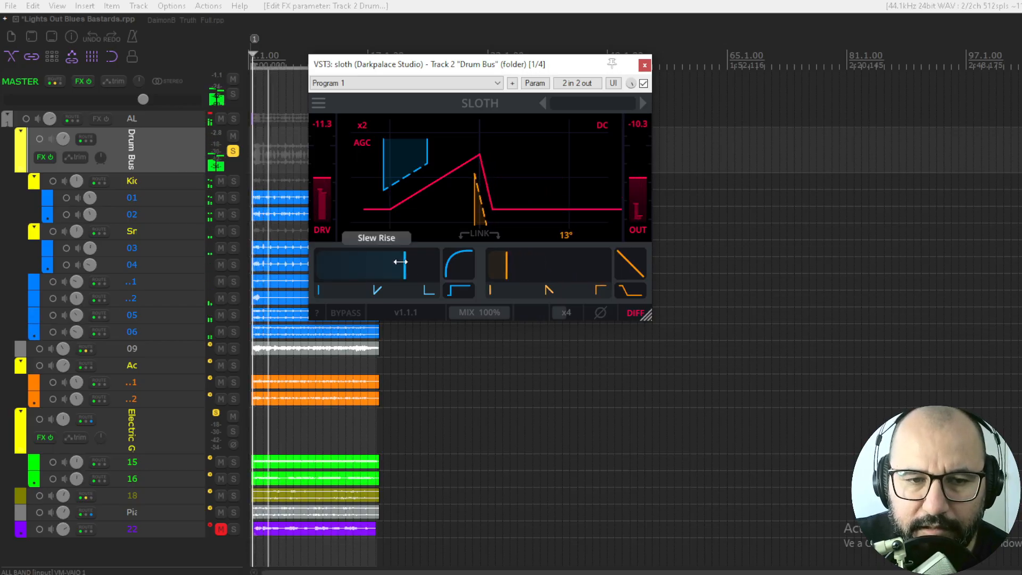
left_click_drag(400, 261, 421, 268)
left_click_drag(505, 266, 595, 269)
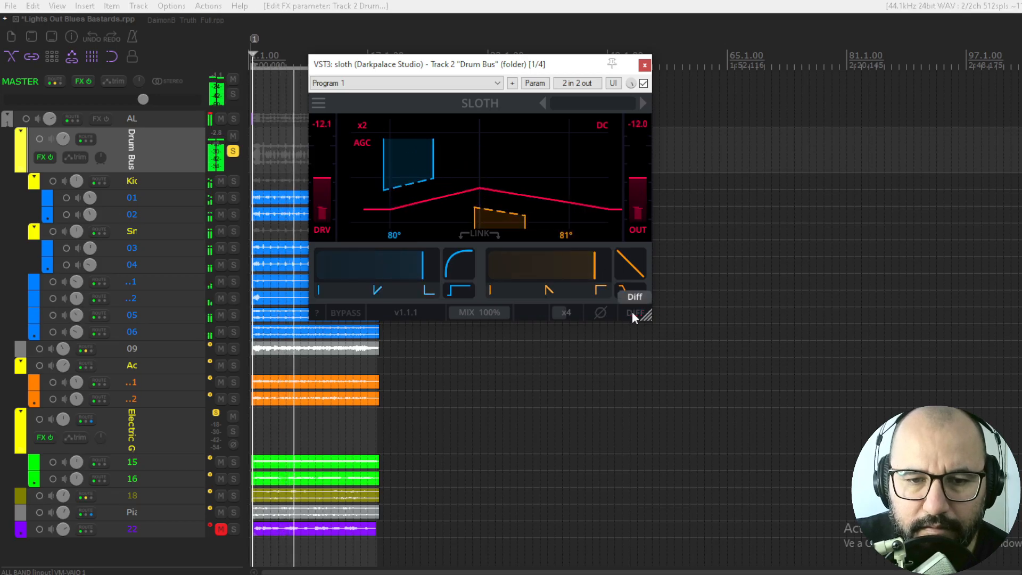
Set the mix to 74%, bend the rise curve to -1.00, and reduce Slew Rise to 45°.
mouse_move(503, 312)
left_mouse_down()
mouse_move(439, 310)
mouse_move(485, 313)
left_mouse_up()
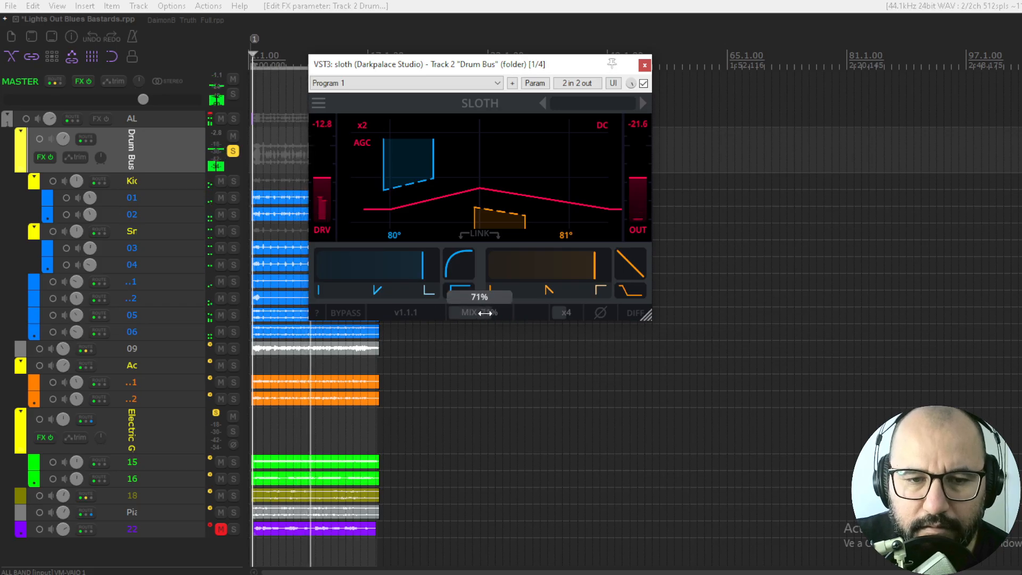
left_click_drag(422, 263, 390, 265)
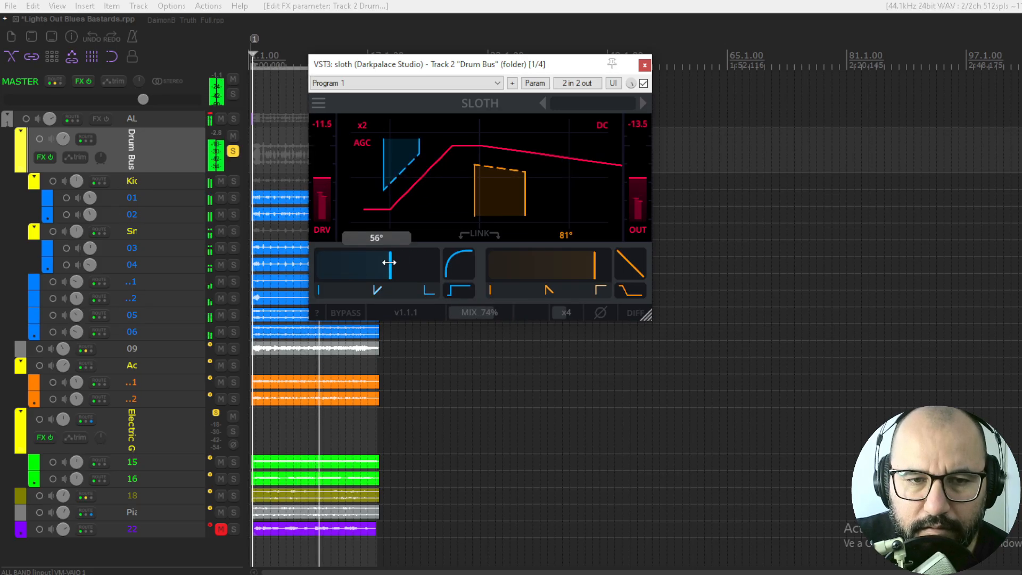
mouse_move(459, 264)
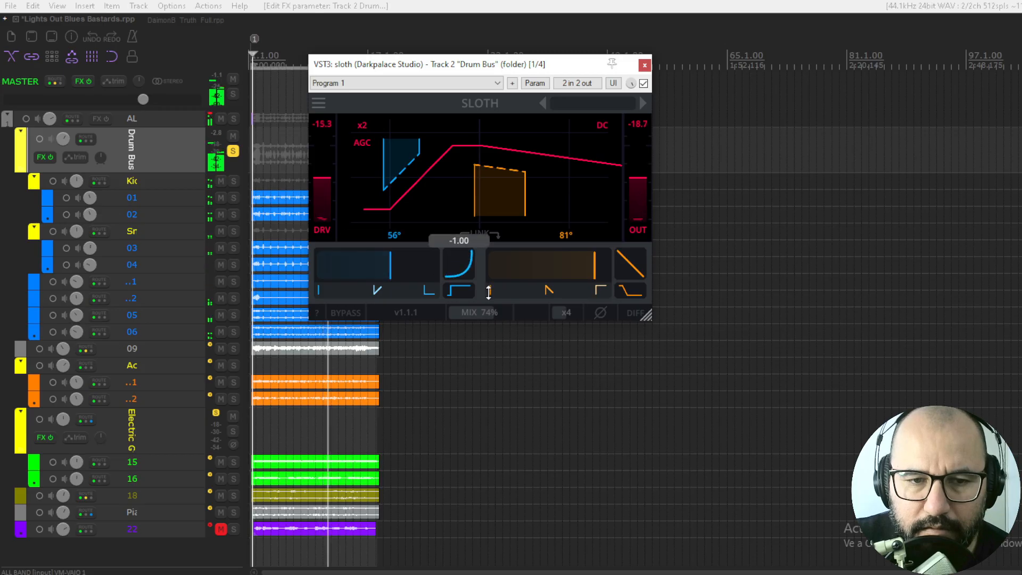
left_click_drag(394, 263, 377, 266)
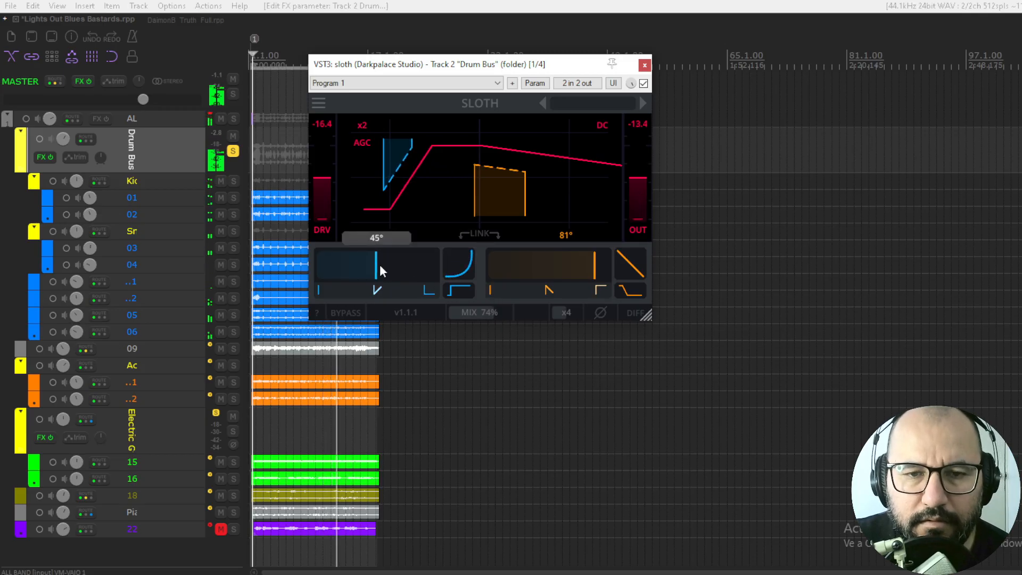
Raise Sloth's output gain and compare the level against the bypassed drum bus.
left_click_drag(641, 179, 639, 170)
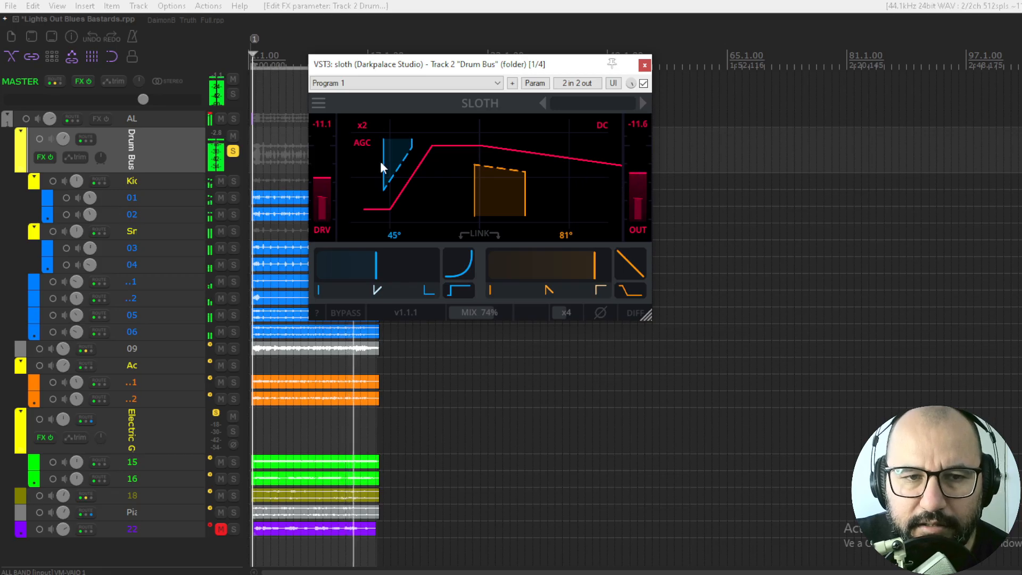
left_click(643, 84)
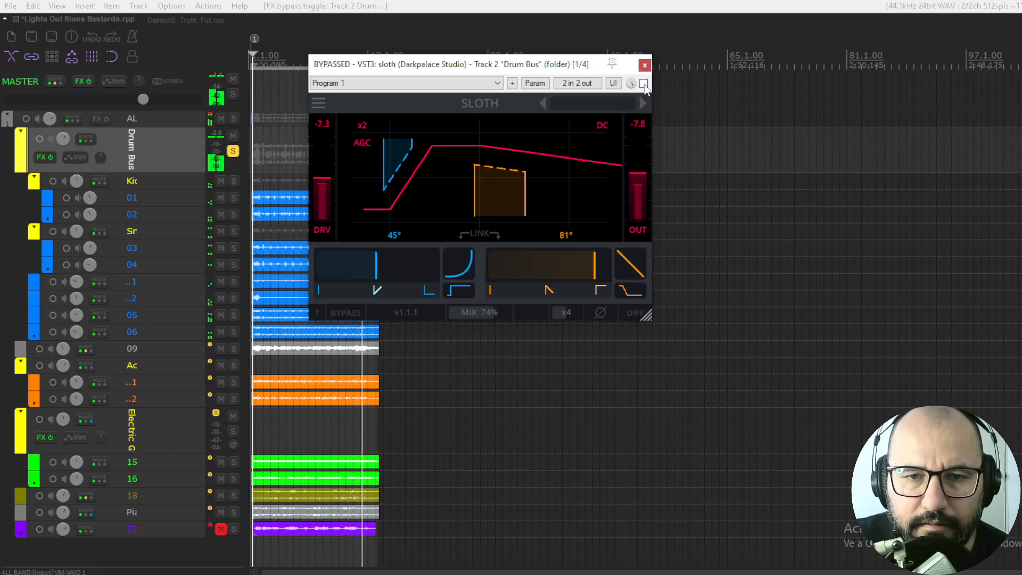
left_click(643, 84)
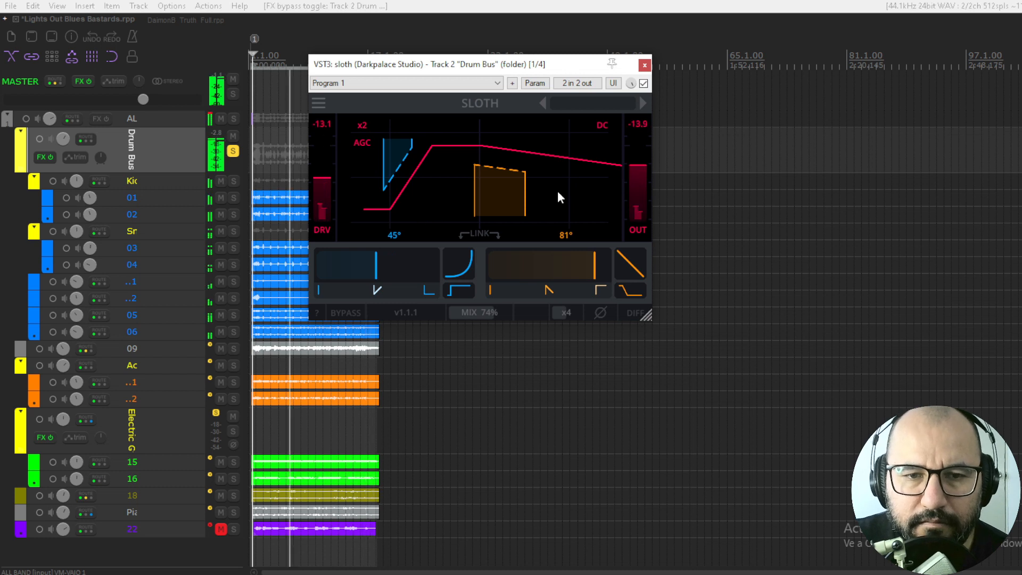
Reduce both Slew Fall and Slew Rise to 0° and bring the output gain back down while listening.
left_click_drag(592, 266, 427, 271)
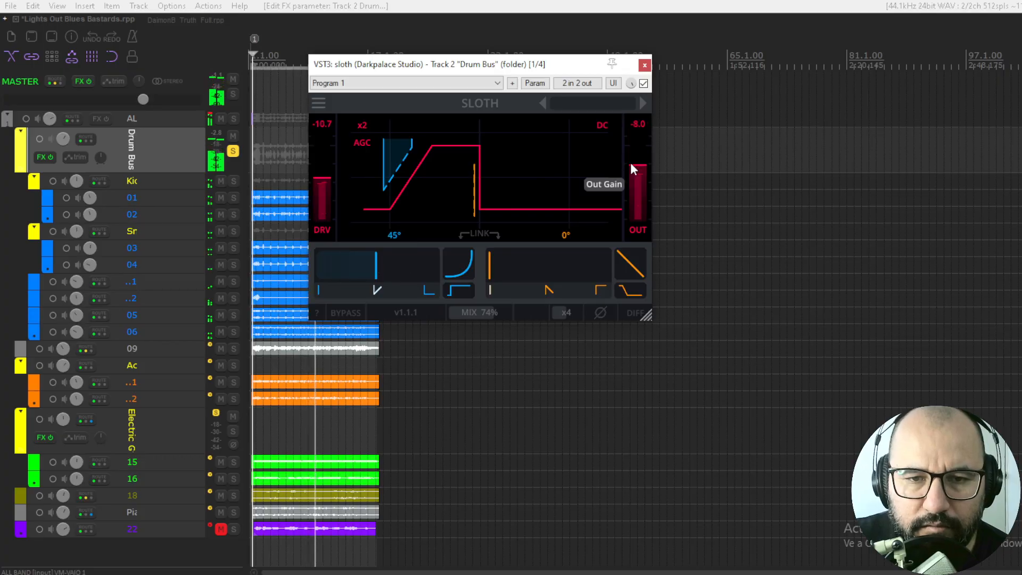
left_click_drag(376, 262, 294, 270)
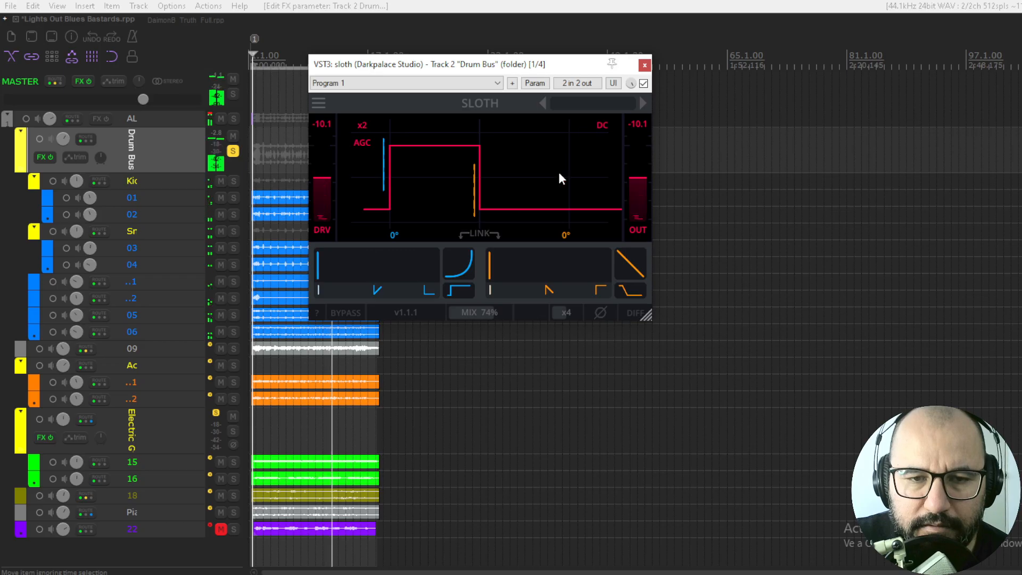
key("space")
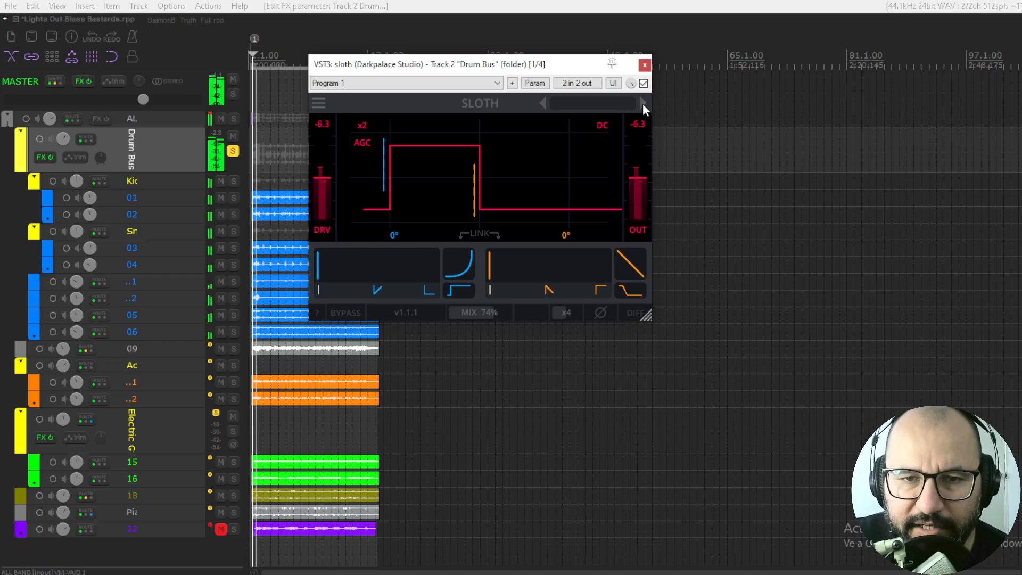
Load the Darkening preset and compare the drum bus with Sloth bypassed and enabled.
left_click(643, 103)
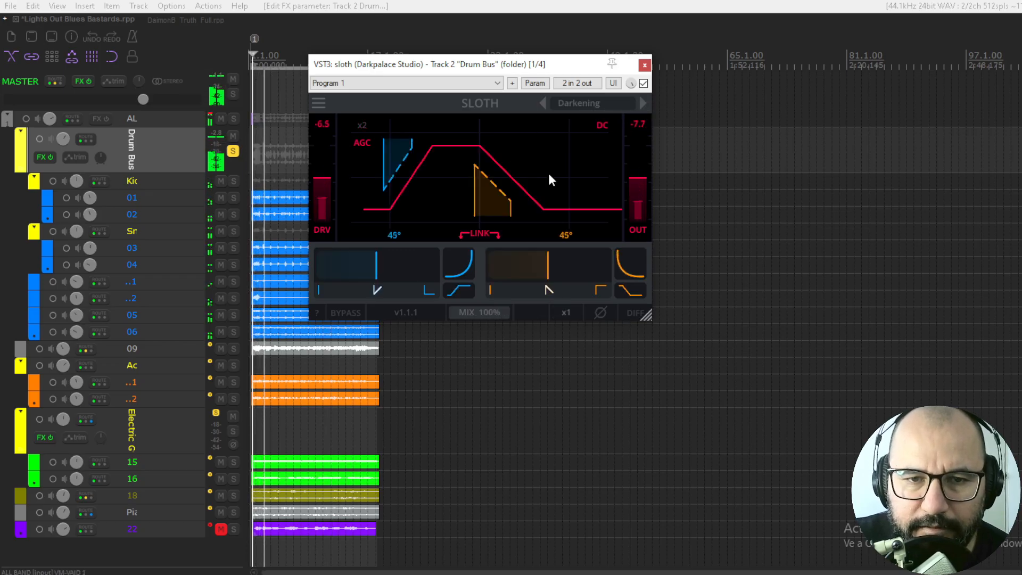
left_click(643, 83)
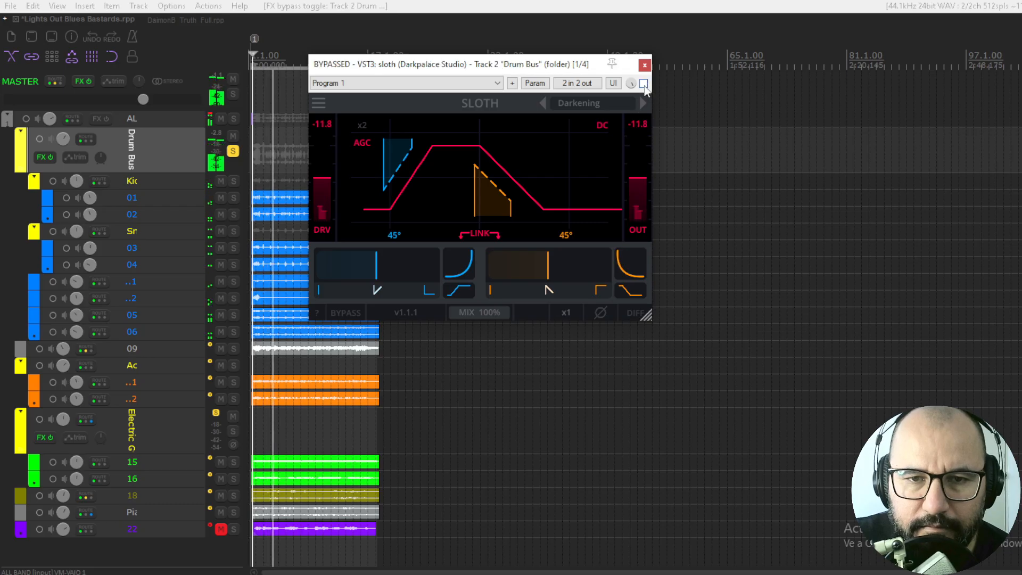
left_click(643, 83)
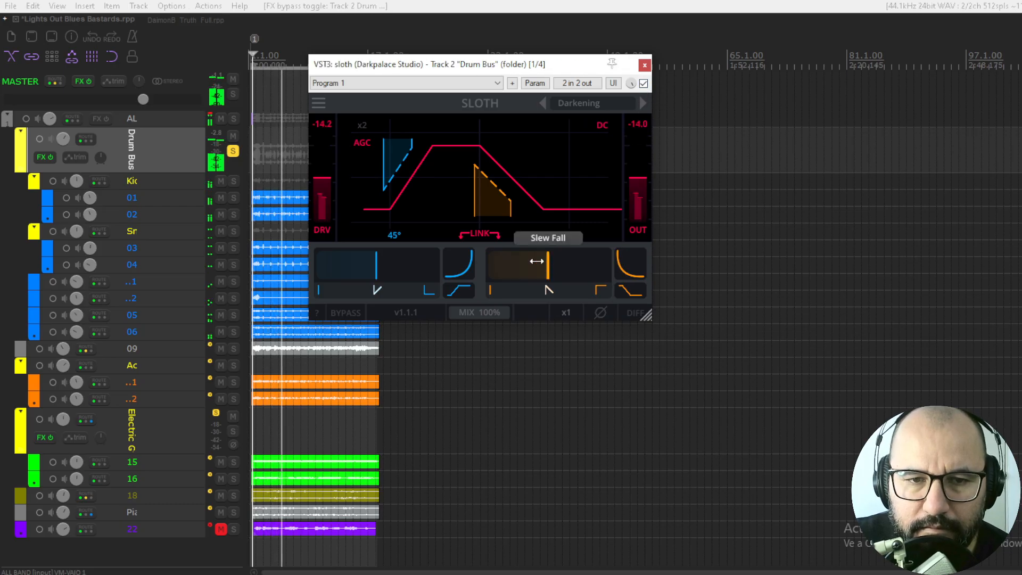
Unlink the two slews, set Slew Fall to 53°, and gradually increase Slew Rise in the Darkening preset.
mouse_move(553, 258)
left_mouse_down()
mouse_move(512, 259)
mouse_move(577, 259)
mouse_move(561, 266)
left_mouse_up()
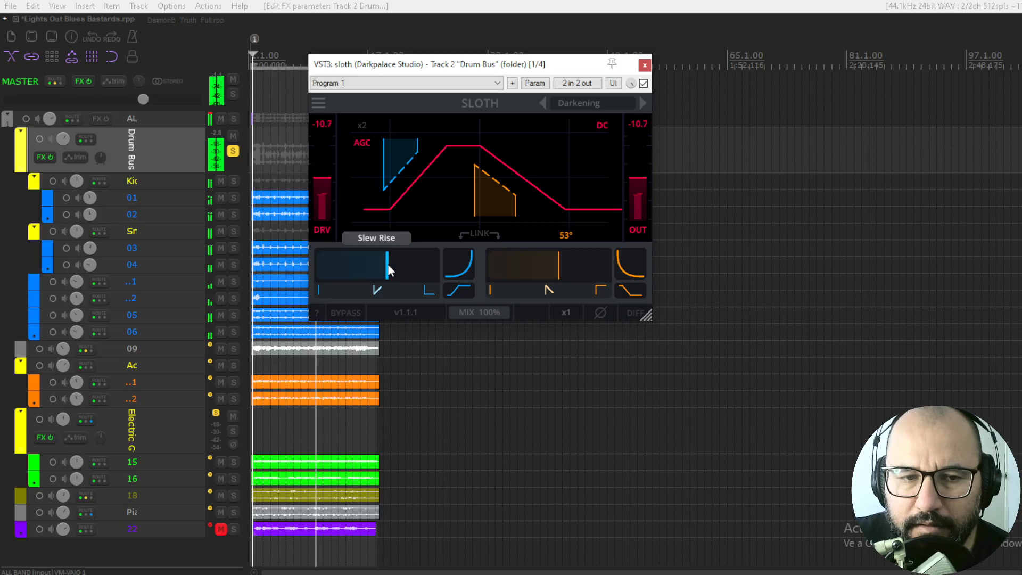
left_click_drag(387, 264, 395, 265)
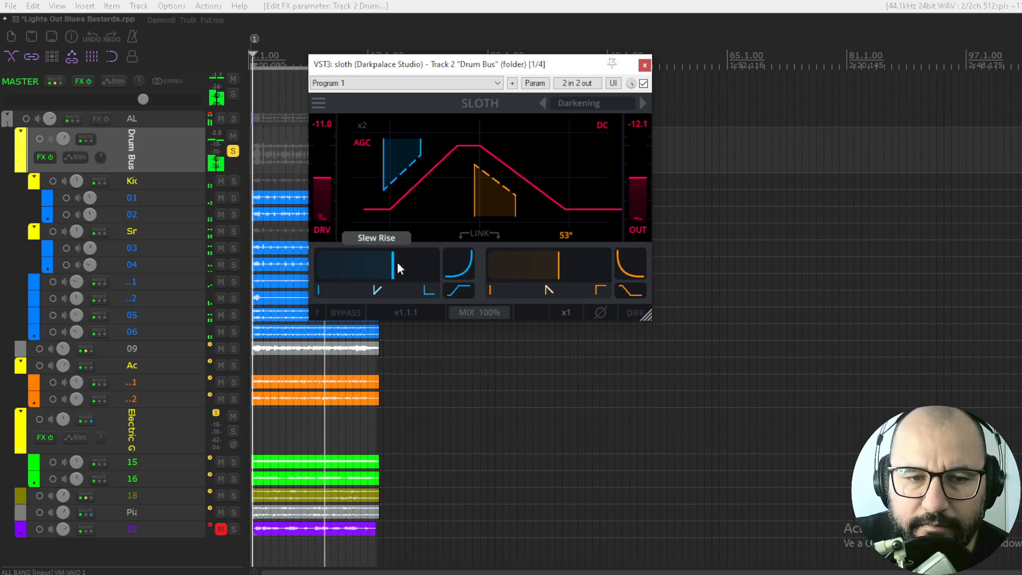
mouse_move(395, 262)
left_mouse_down()
mouse_move(365, 264)
mouse_move(427, 266)
mouse_move(397, 267)
left_mouse_up()
Step past Factory Default to the Icky Womp preset and increase its Slew Rise slightly.
left_click(643, 103)
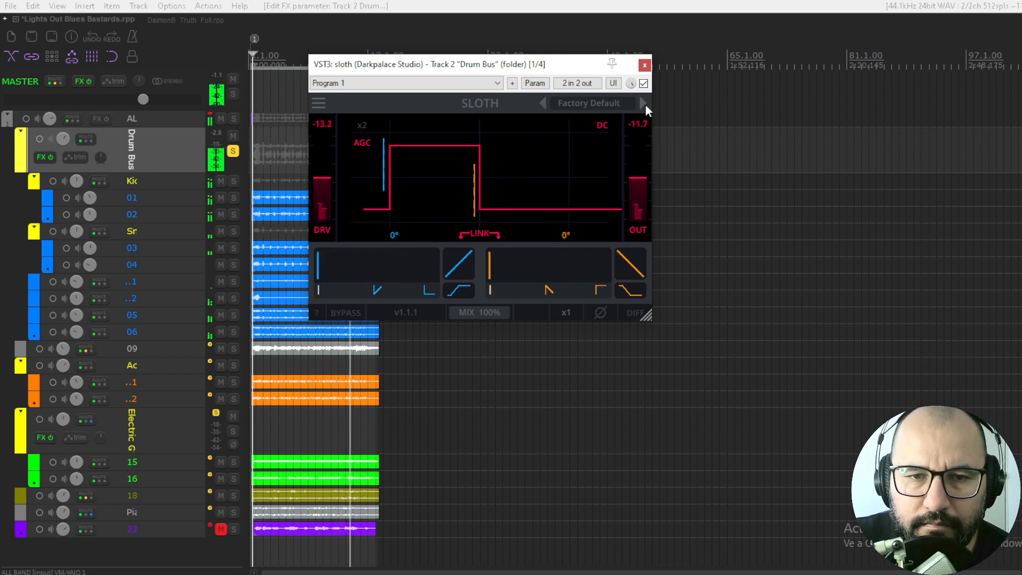
left_click(644, 103)
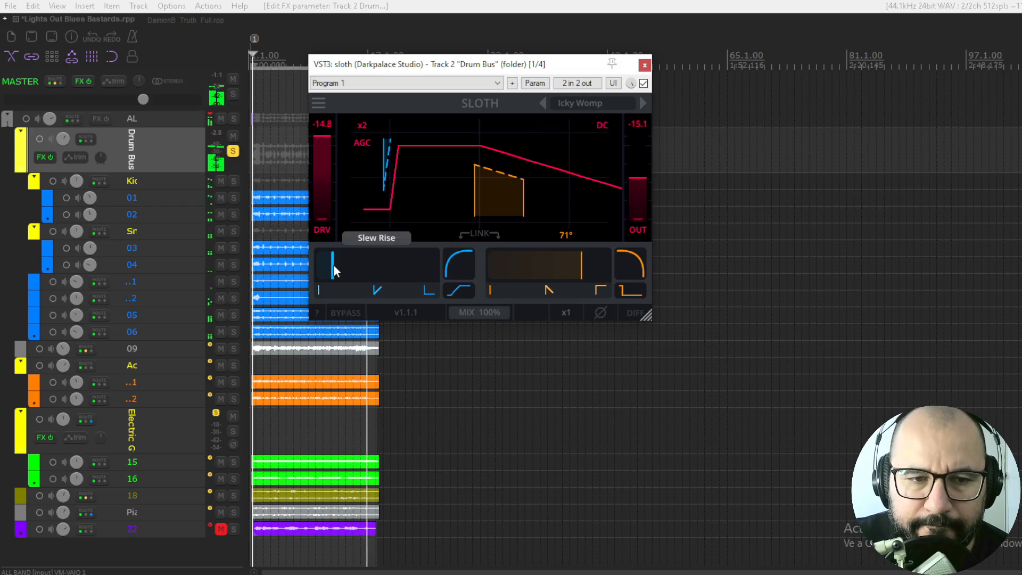
left_click_drag(333, 264, 341, 265)
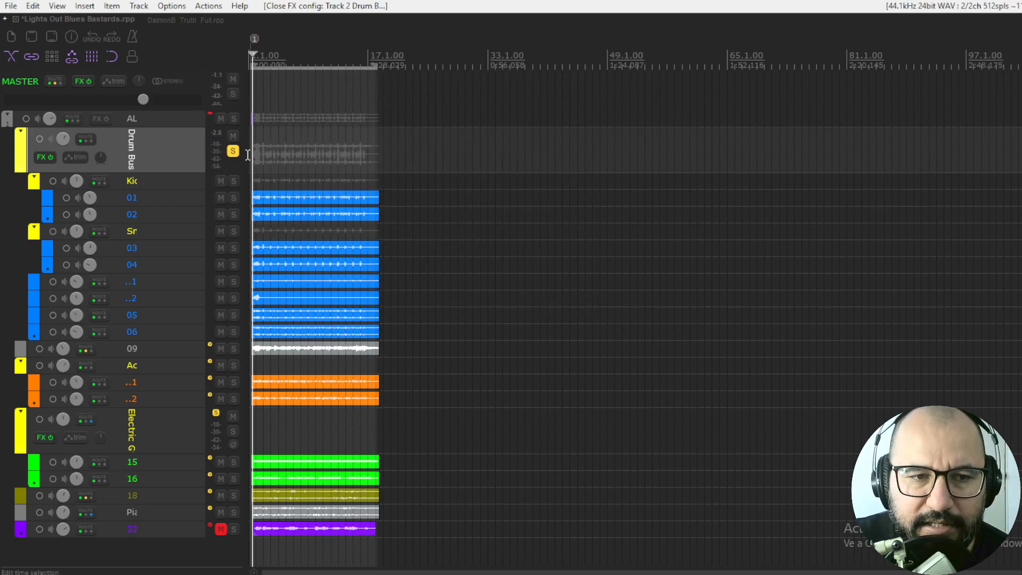
Unsolo the Drum Bus, solo the Electric Gtr Bus, and open its bypassed Sloth plugin.
left_click(234, 151)
scroll(192, 346, "down", 1)
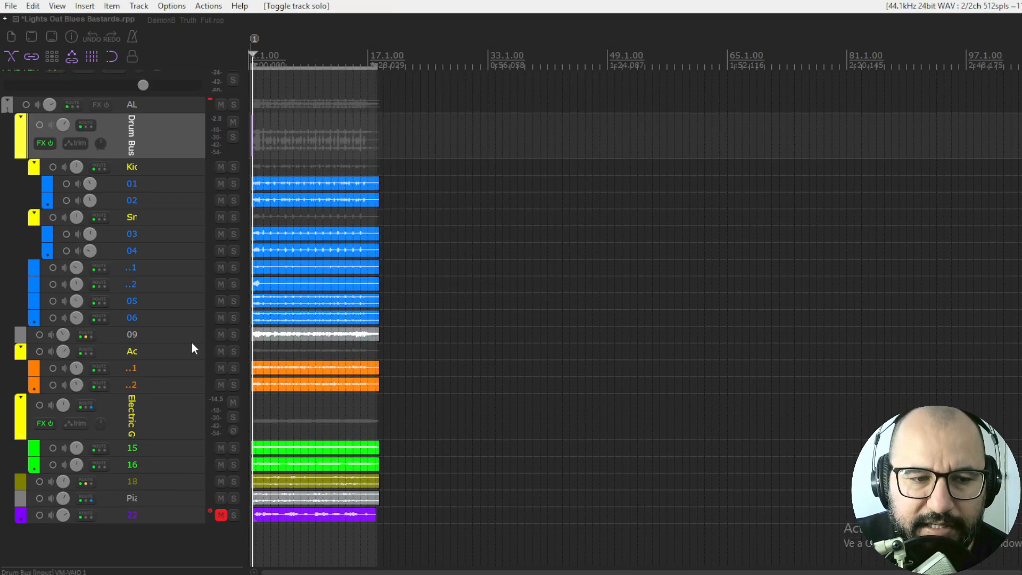
left_click(232, 417)
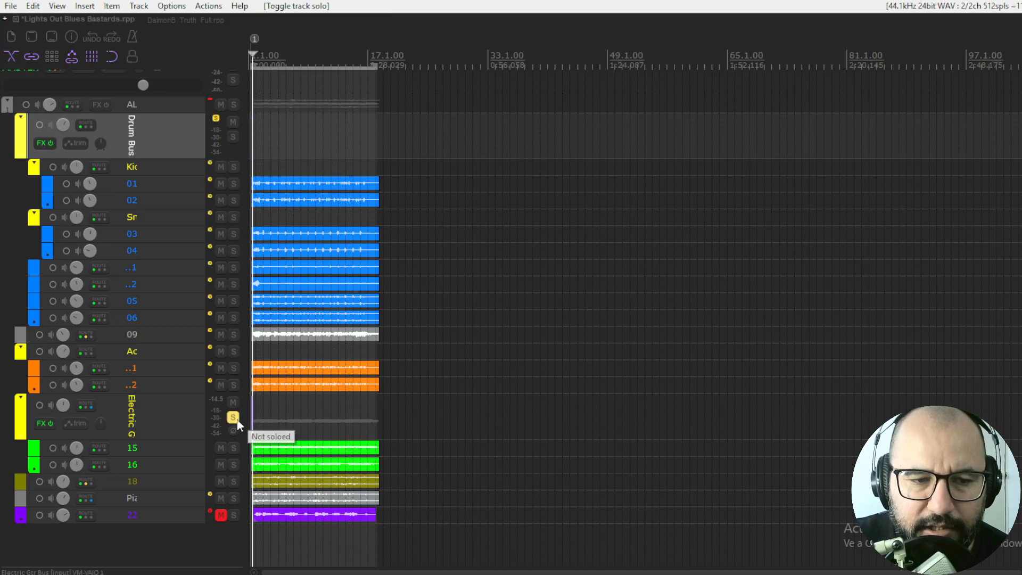
right_click(40, 422)
left_click(79, 439)
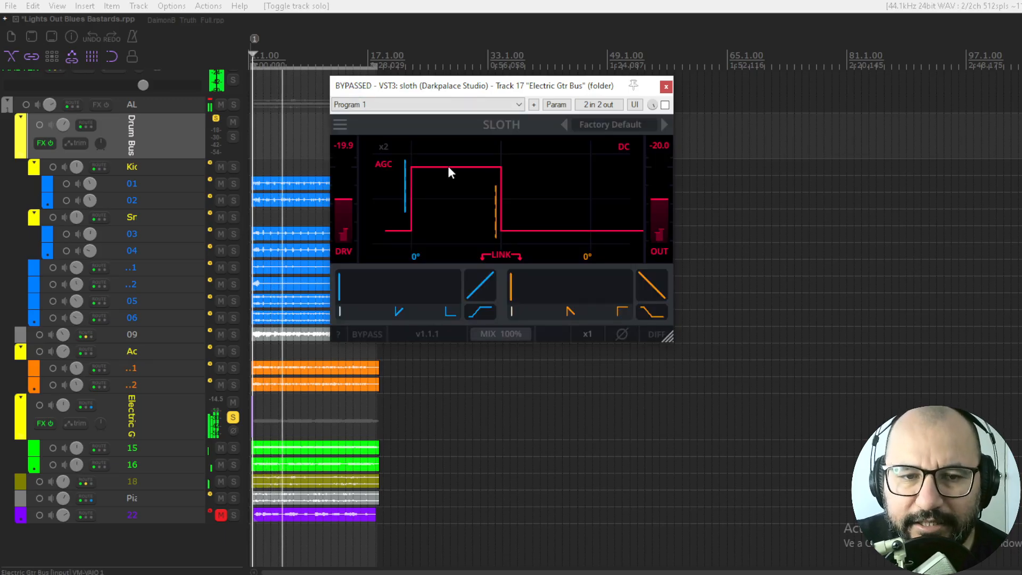
Enable Sloth on the guitar bus, set the linked slews to 65°, and bend both slew curves into a convex shape.
left_click(665, 105)
left_click_drag(339, 287, 422, 290)
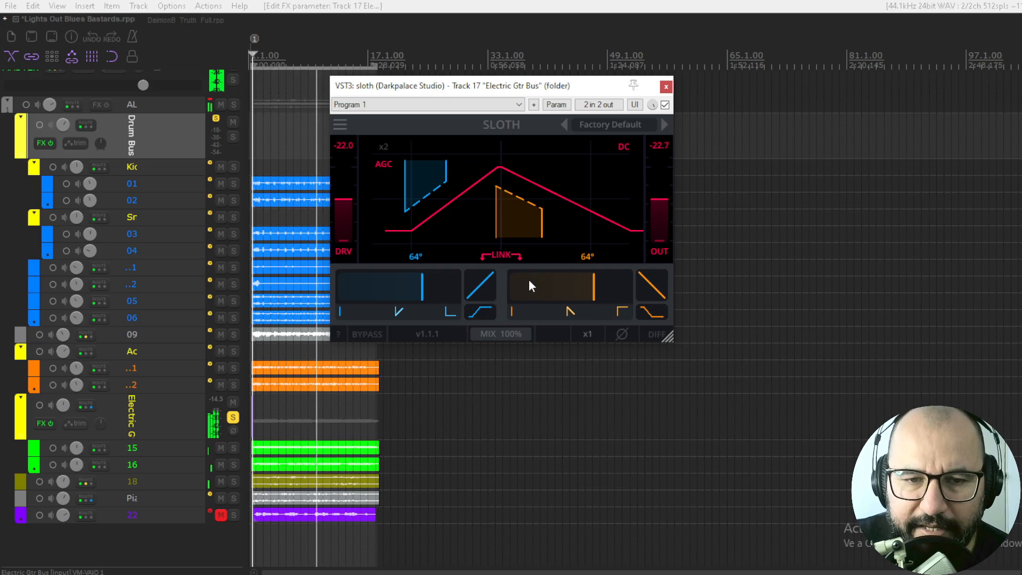
left_click_drag(472, 288, 472, 257)
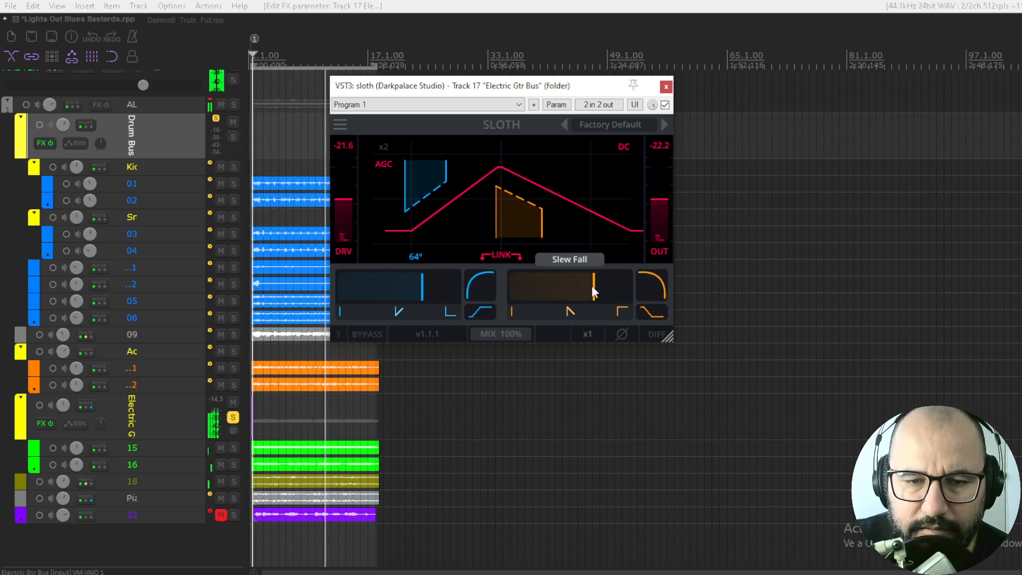
mouse_move(594, 288)
left_mouse_down()
mouse_move(613, 288)
mouse_move(583, 286)
mouse_move(600, 287)
left_mouse_up()
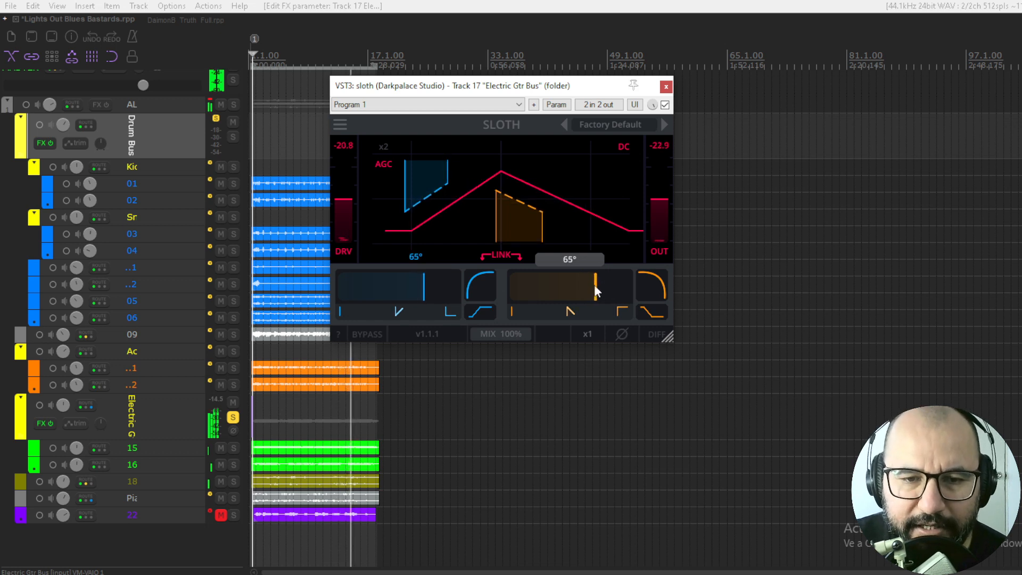
Set Sloth's oversampling on the guitar bus to x4 and lower the mix to 0%.
mouse_move(486, 311)
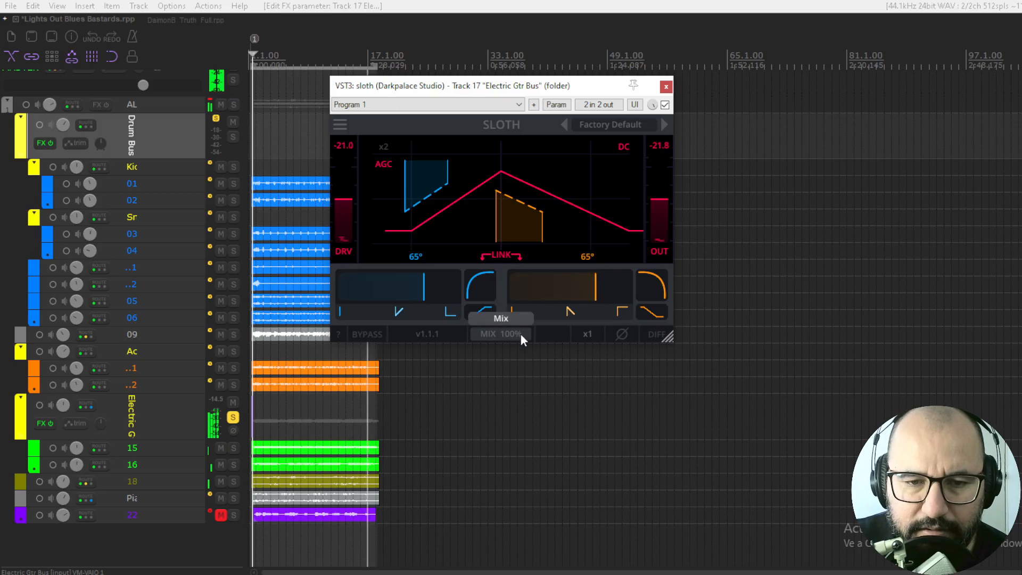
mouse_move(593, 332)
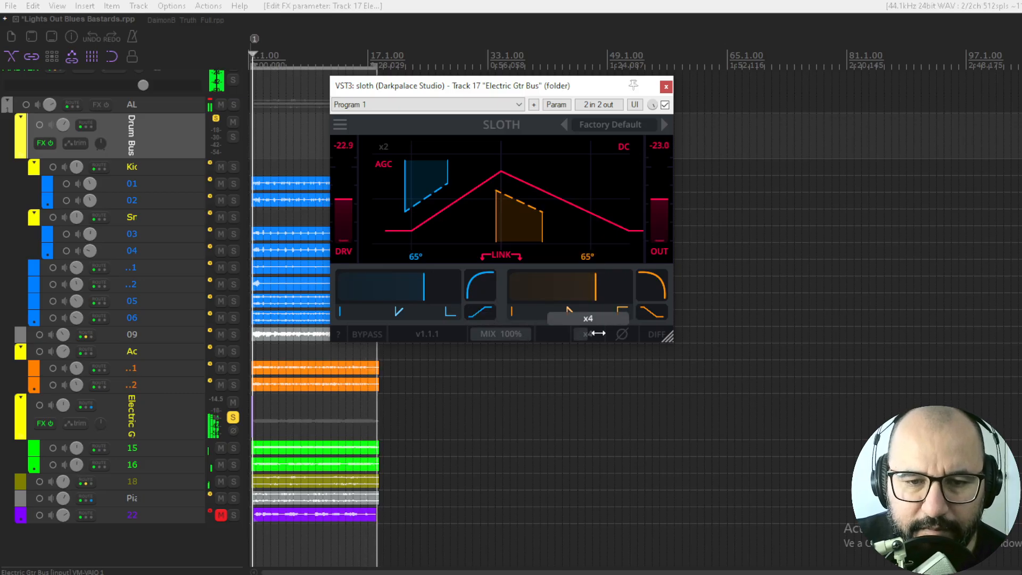
left_click_drag(517, 331, 344, 333)
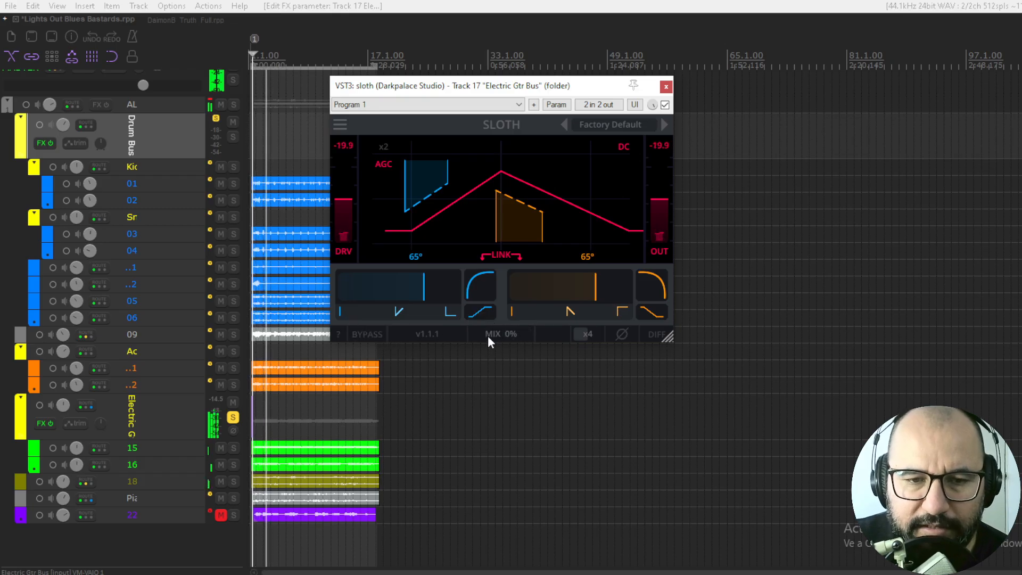
Set Sloth's mix to 45% on the guitar bus, compare the plugin bypassed and active, and reduce the mix to 24%.
left_click_drag(470, 332, 499, 338)
left_click(665, 105)
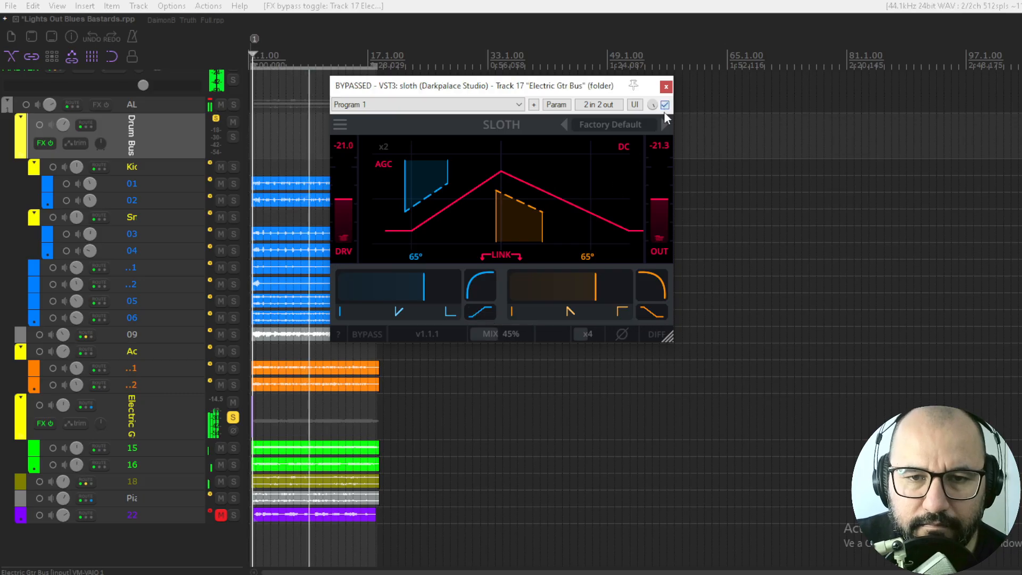
left_click(664, 105)
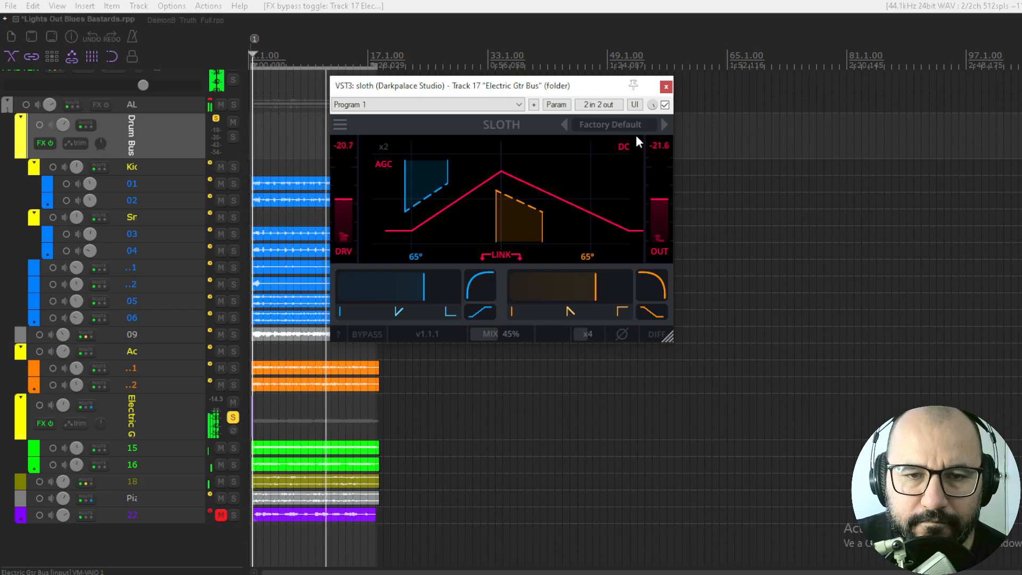
left_click(664, 105)
left_click(664, 104)
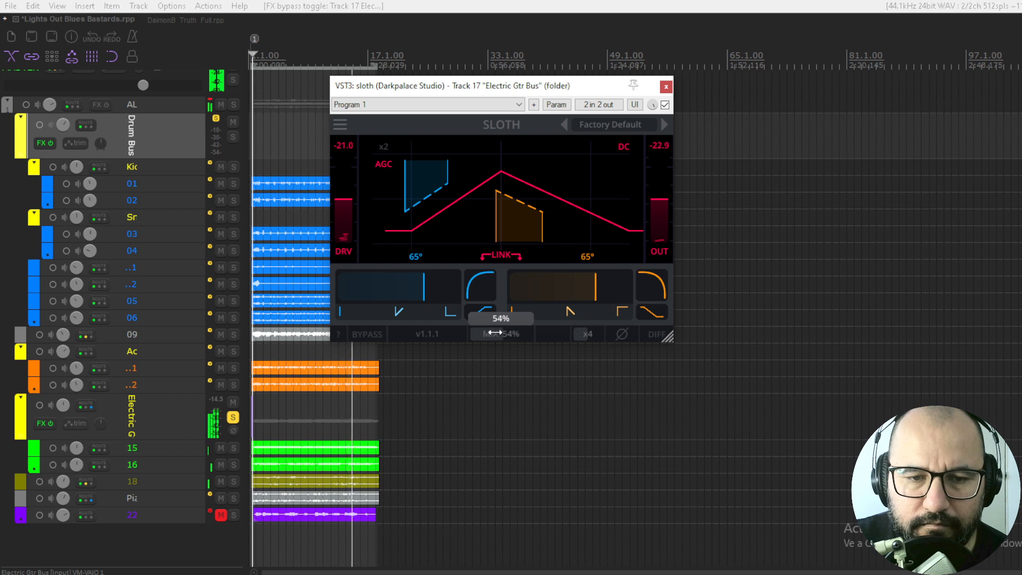
left_click_drag(495, 332, 479, 330)
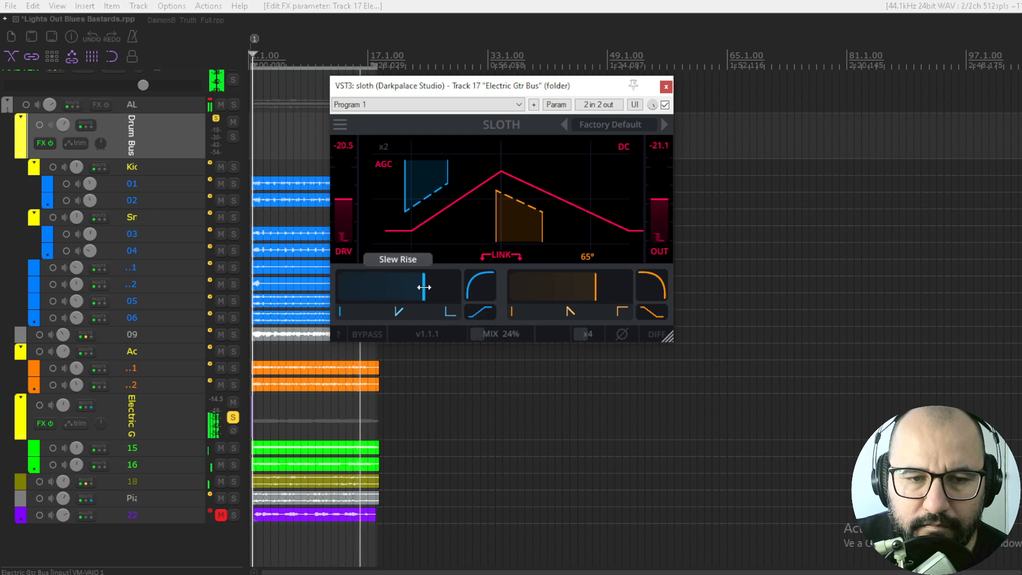
Sweep Sloth's linked slews down to 12° and raise them to about 47°.
left_click_drag(423, 285, 347, 286)
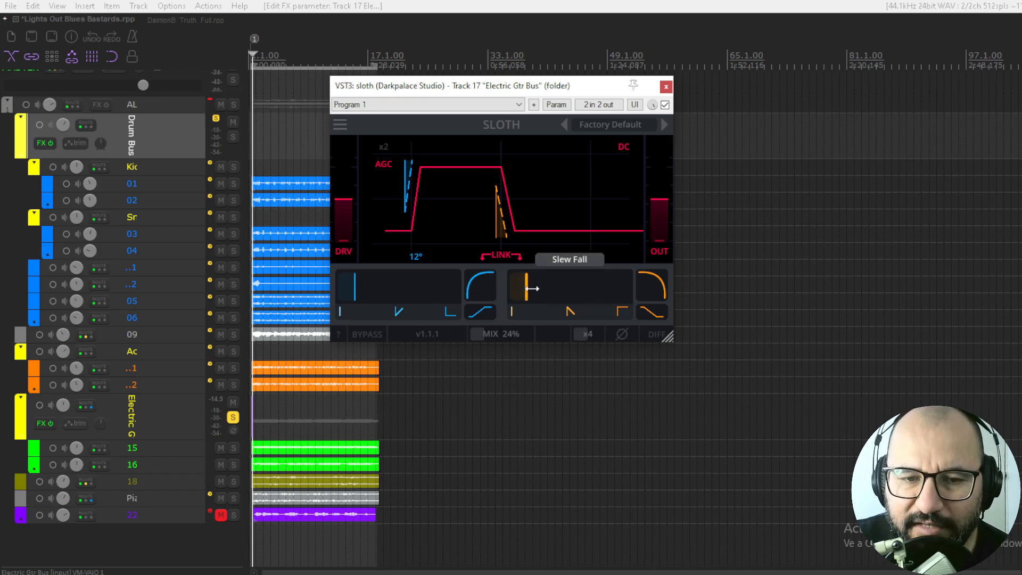
left_click_drag(532, 288, 572, 295)
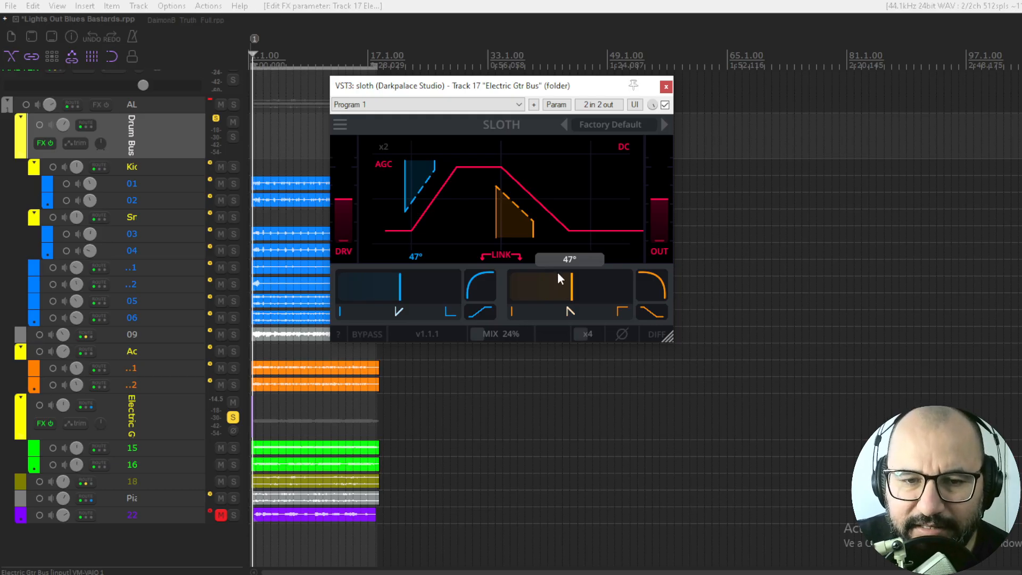
left_click_drag(572, 288, 576, 289)
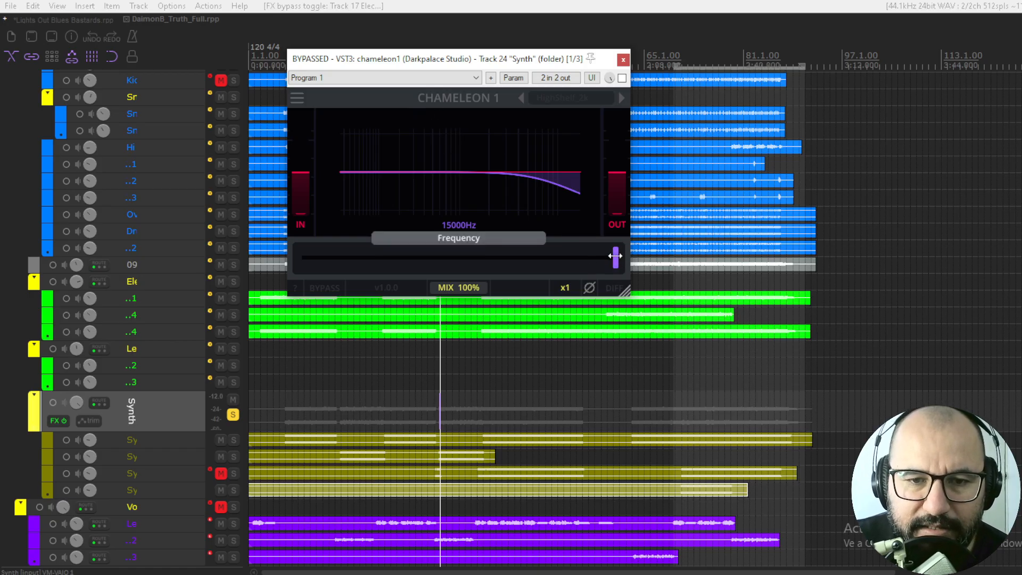
Sweep Chameleon 1's frequency across its range on the Synth track and vary its mix.
left_click_drag(575, 256, 281, 250)
left_click_drag(398, 251, 628, 267)
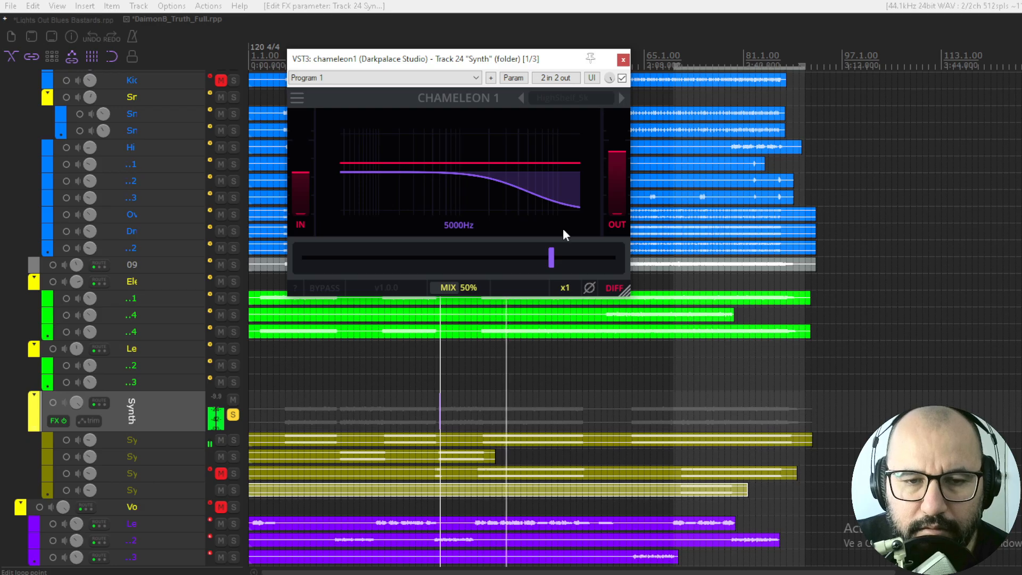
left_click_drag(552, 251, 490, 236)
left_click_drag(469, 287, 421, 255)
left_click_drag(517, 257, 491, 256)
Advance Chameleon 1 to the next preset and sweep its frequency upward.
left_click(621, 98)
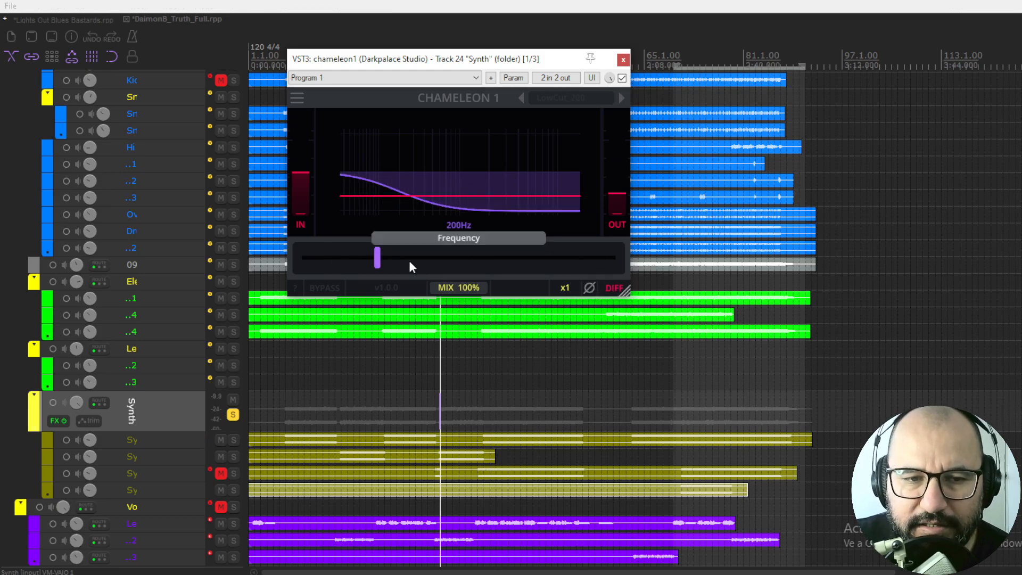
left_click_drag(377, 257, 554, 261)
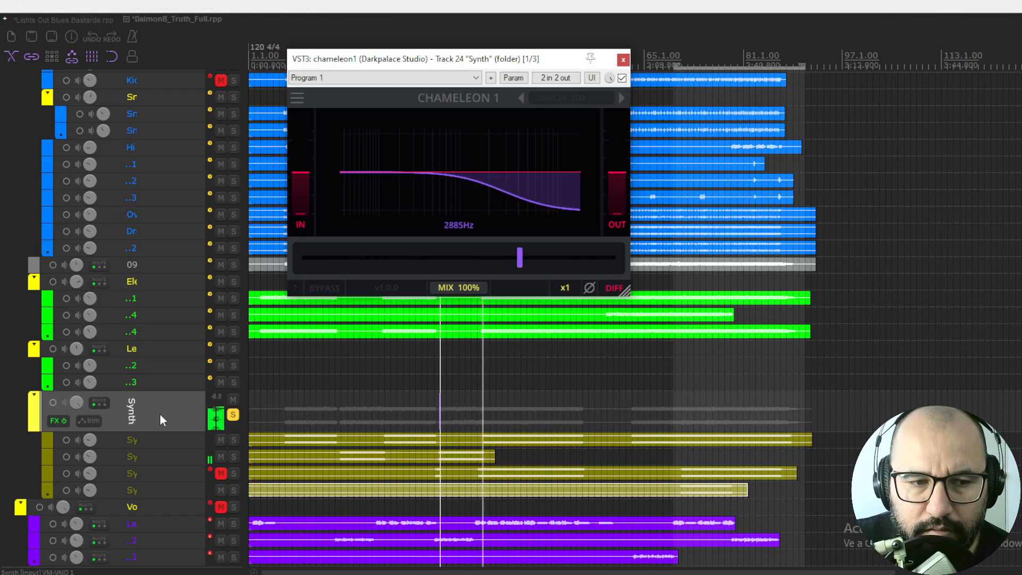
Open Chameleon 2 on the Synth track and set its Q to 836 and its frequency to 1825 Hz.
right_click(53, 421)
left_click(94, 295)
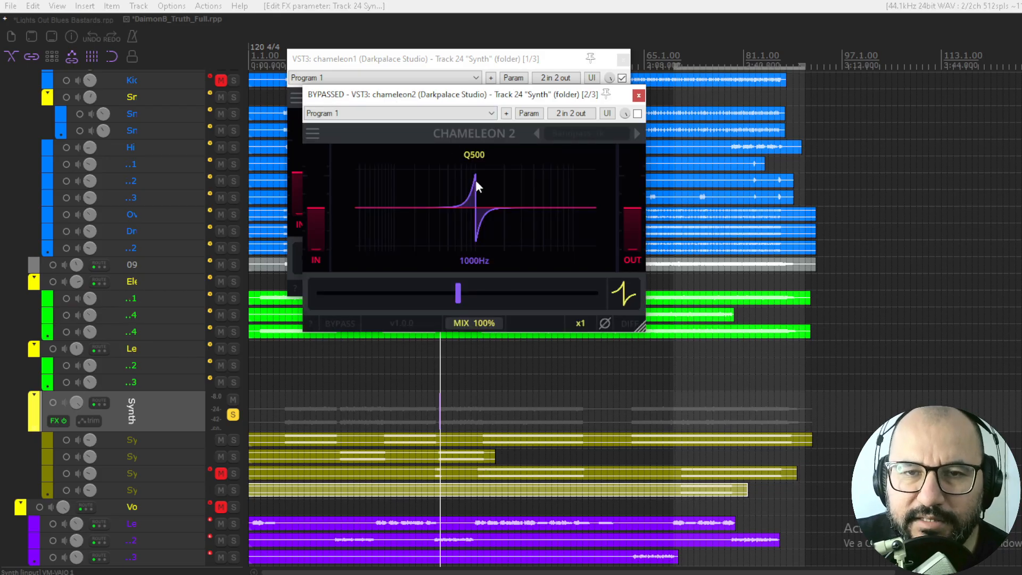
left_click_drag(458, 294, 474, 298)
left_click_drag(622, 292, 622, 288)
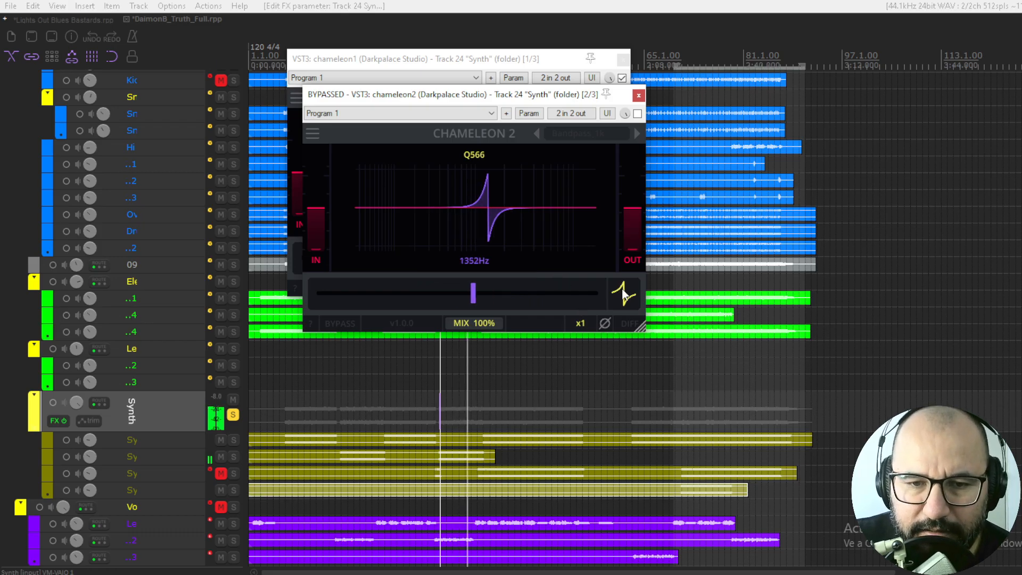
left_click_drag(621, 334, 631, 302)
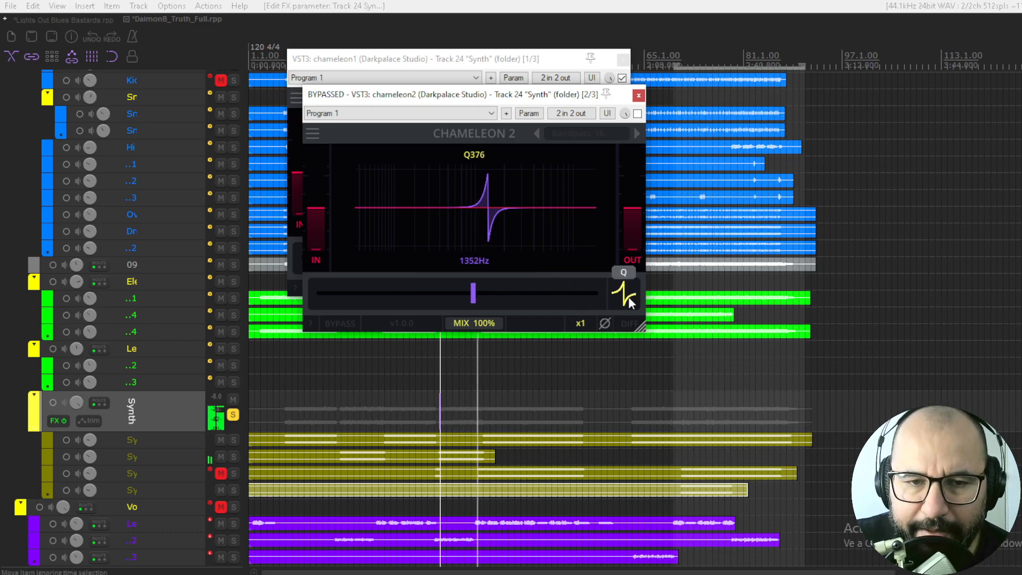
scroll(629, 298, "down", 6)
scroll(629, 298, "up", 20)
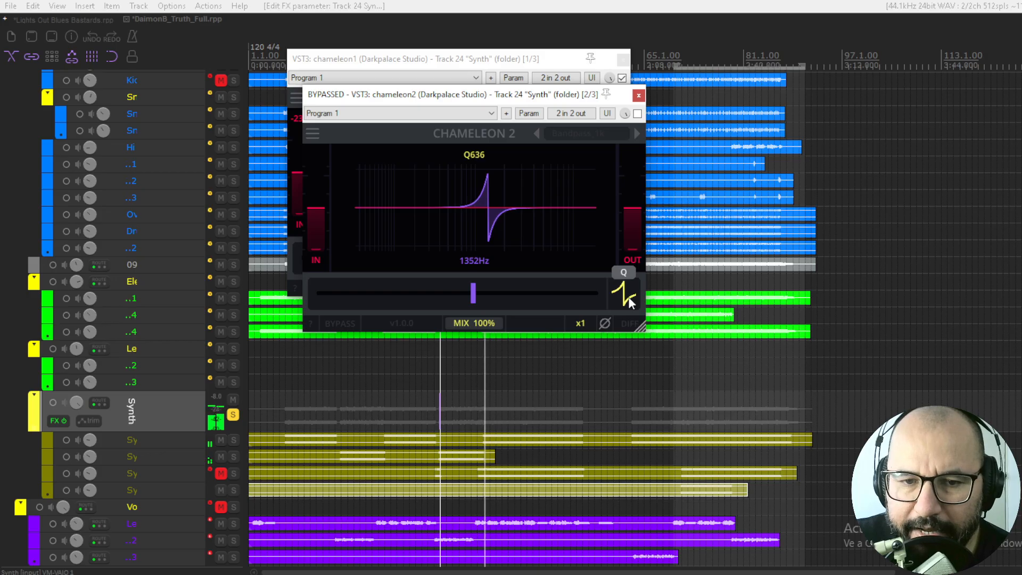
scroll(629, 297, "up", 14)
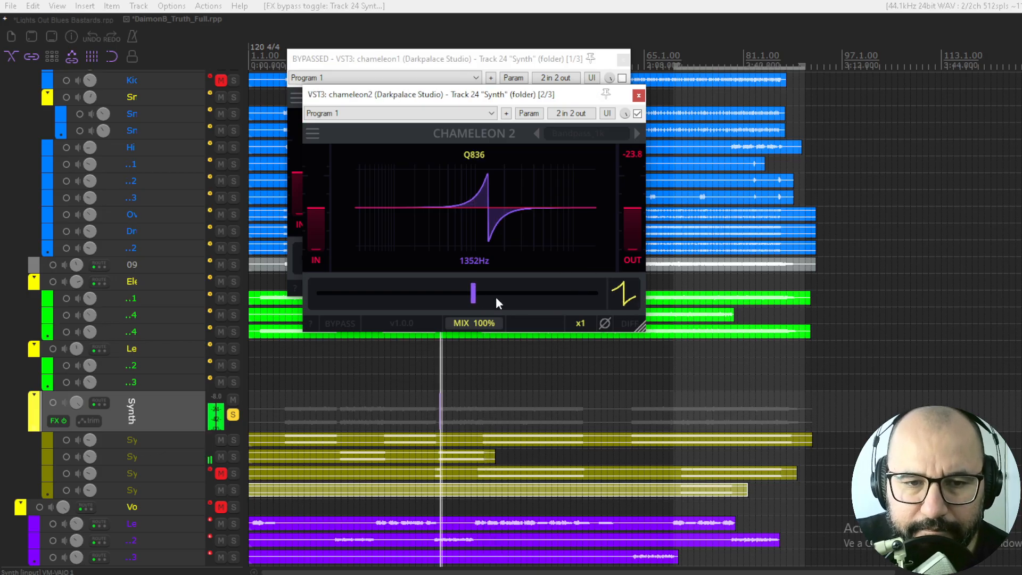
mouse_move(496, 297)
left_mouse_down()
mouse_move(590, 296)
mouse_move(297, 290)
mouse_move(488, 295)
left_mouse_up()
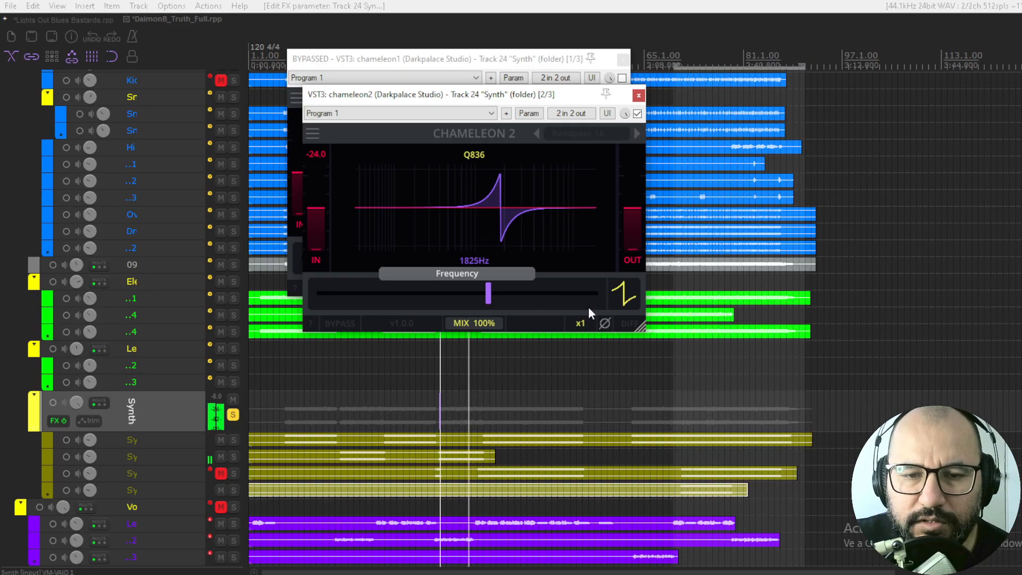
Step through the next two Chameleon 2 presets, sweeping the frequency on each one.
left_click(636, 134)
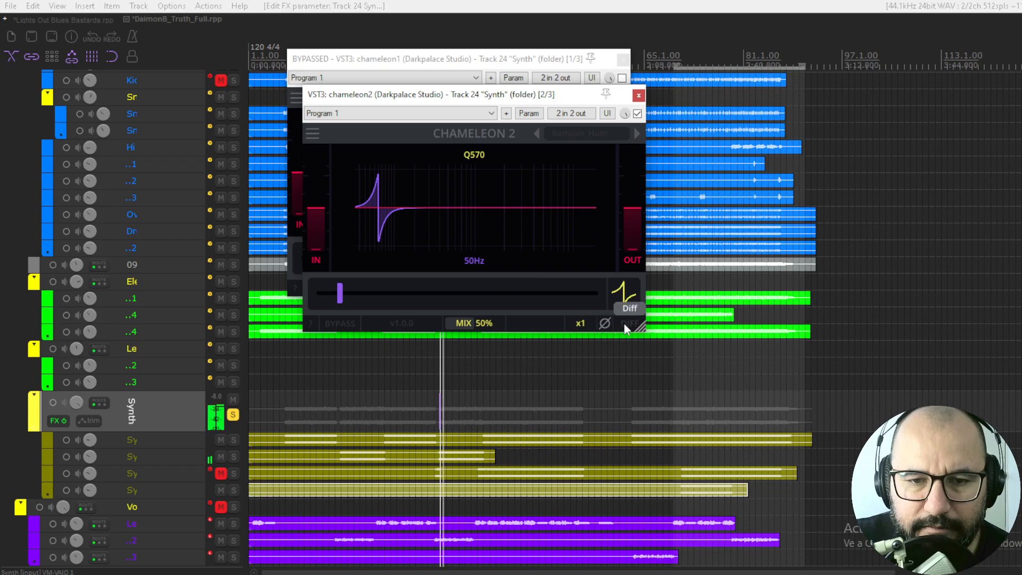
left_click_drag(328, 292, 542, 299)
left_click(637, 134)
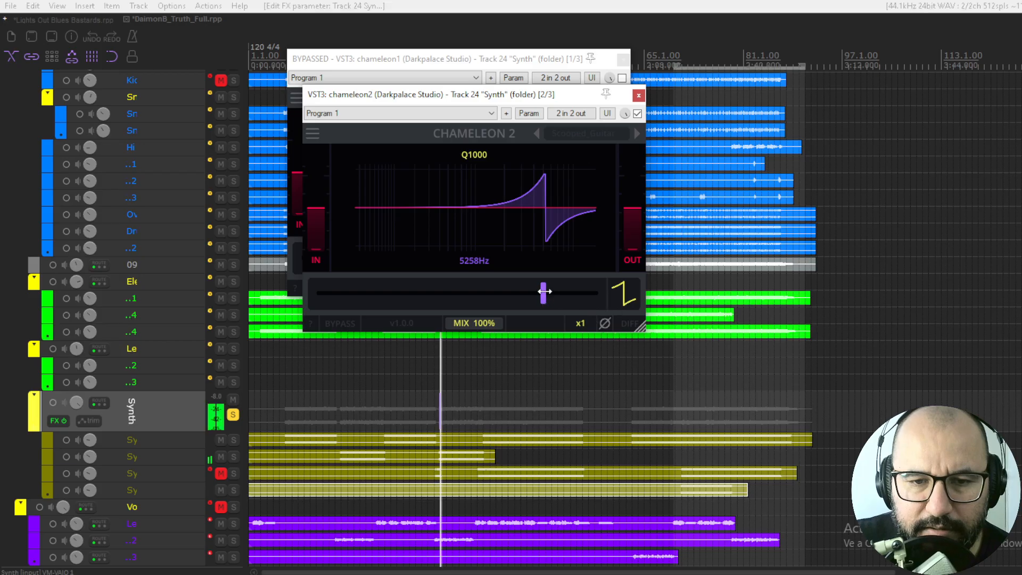
left_click_drag(542, 293, 425, 301)
left_click_drag(524, 301, 553, 304)
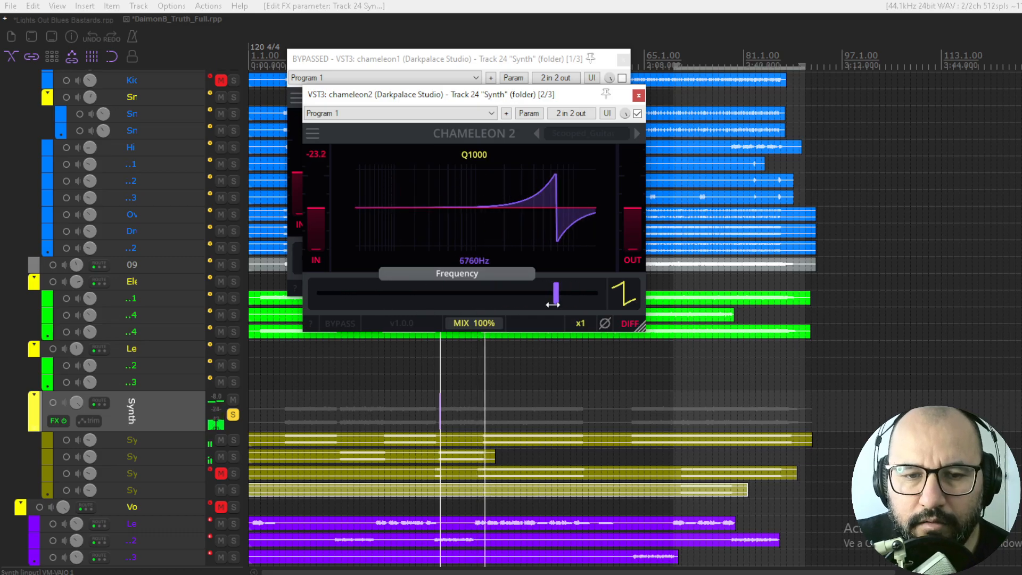
left_click_drag(487, 302, 582, 295)
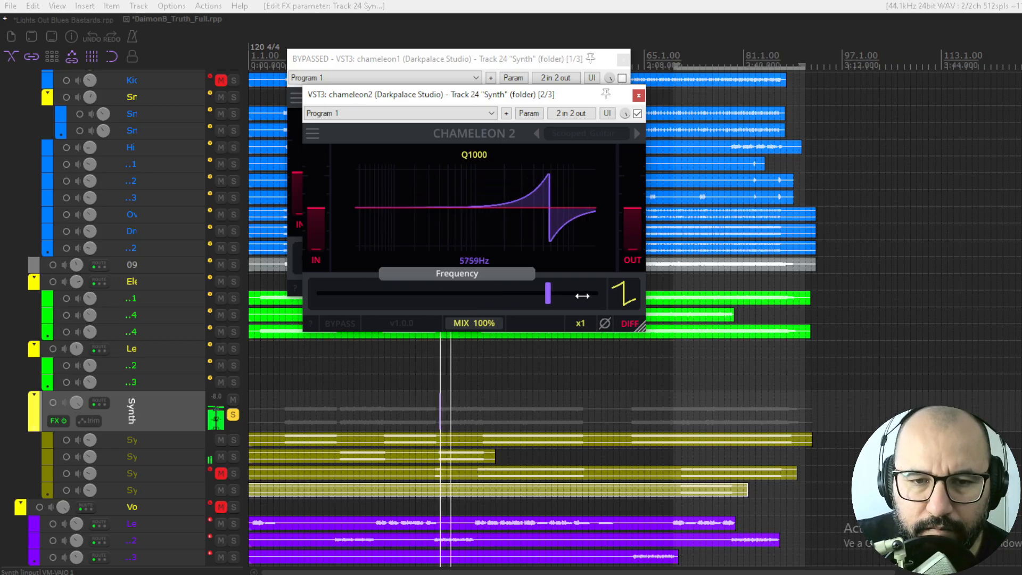
Advance Chameleon 2 to the following preset, sweep its frequency up and down, and bypass the plugin.
left_click(636, 133)
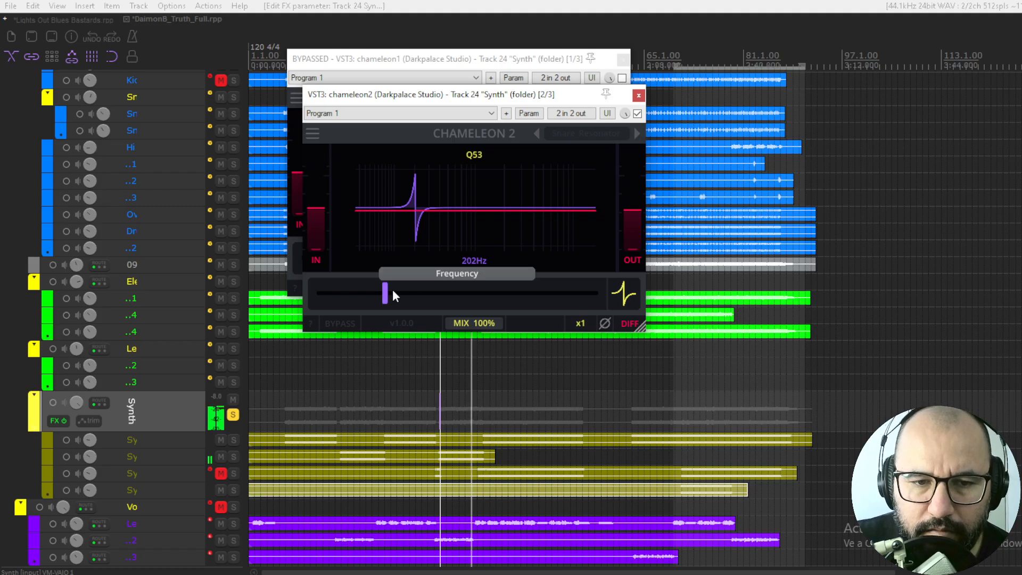
left_click_drag(392, 290, 449, 299)
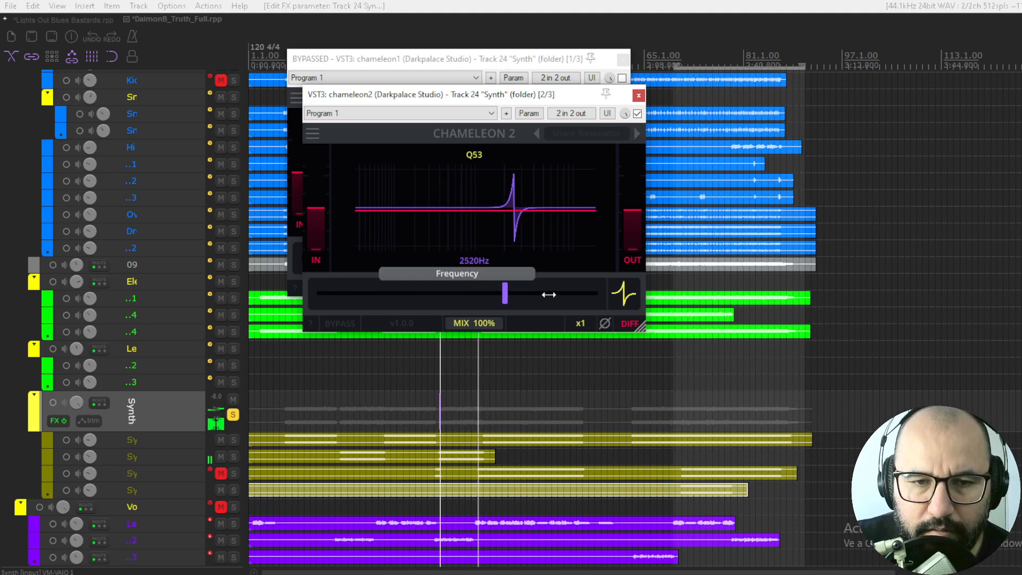
left_click_drag(558, 293, 404, 291)
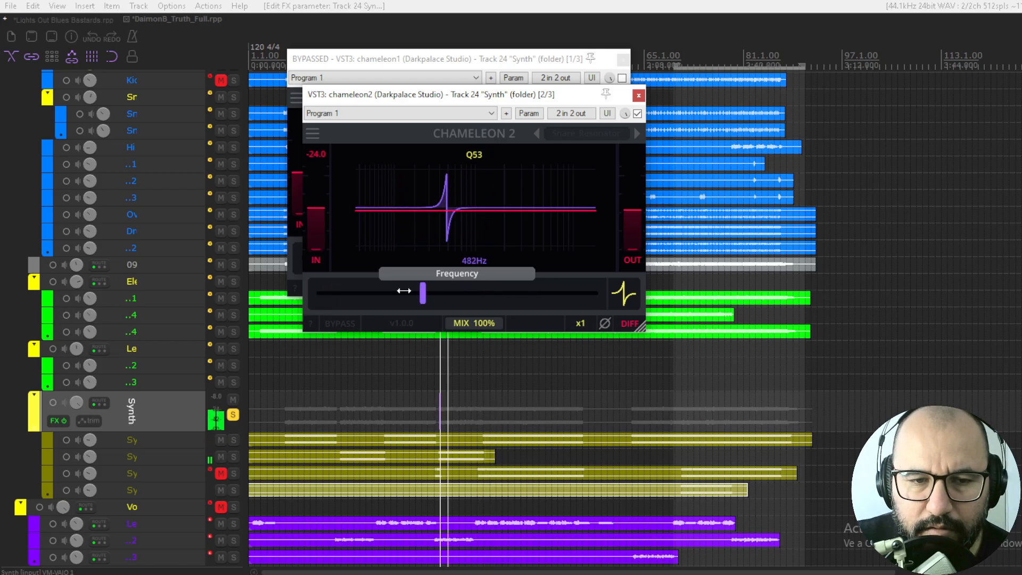
left_click_drag(335, 291, 414, 264)
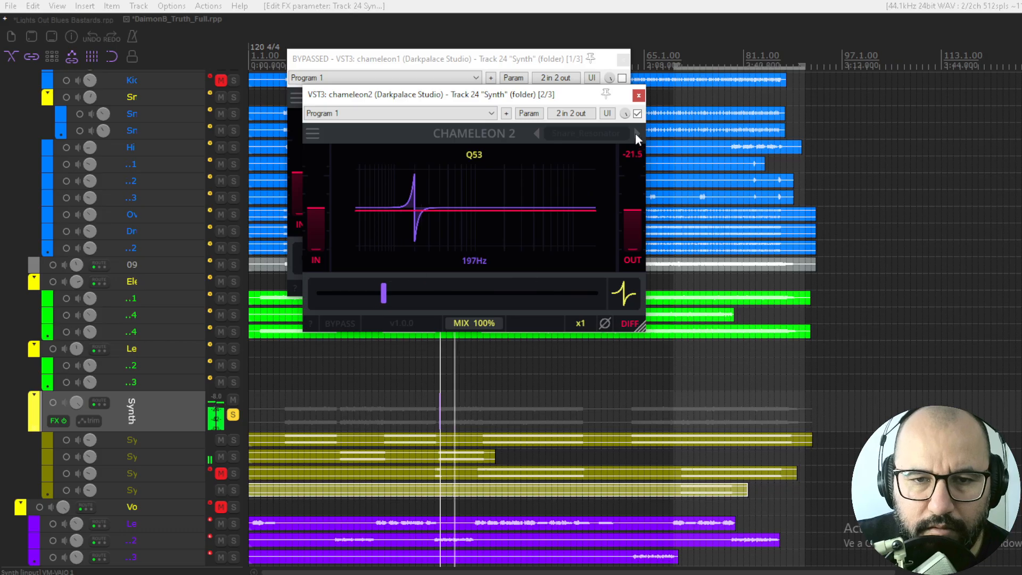
left_click(64, 420)
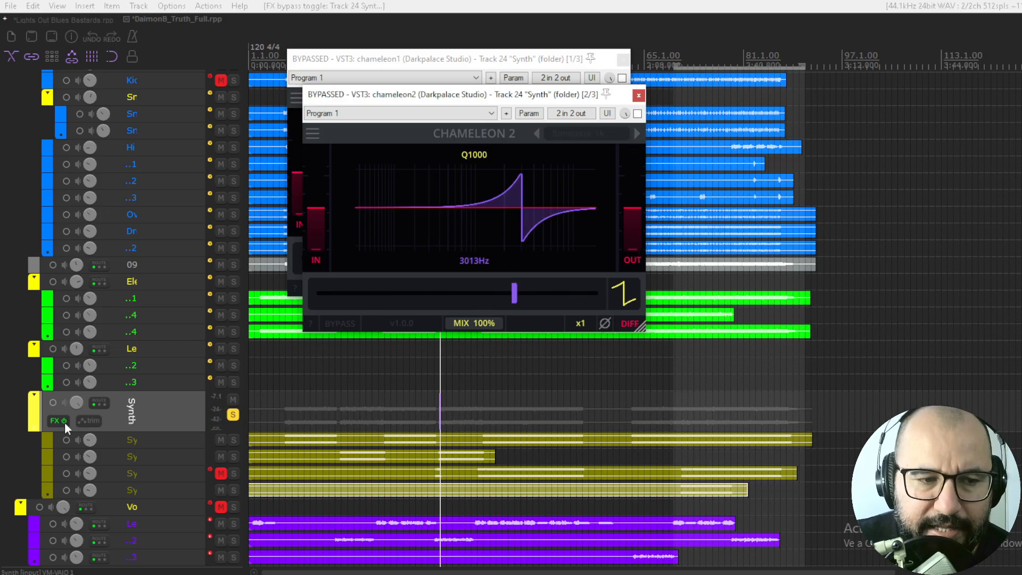
Open Chameleon X on the Synth track and close the Chameleon 1 and Chameleon 2 windows.
right_click(52, 422)
left_click(93, 309)
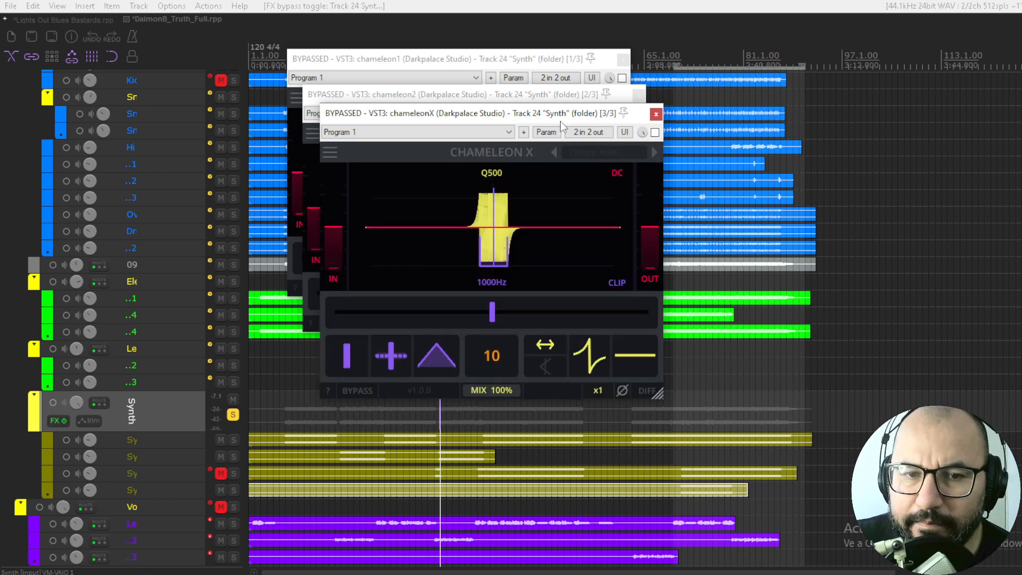
left_click(638, 96)
left_click(623, 59)
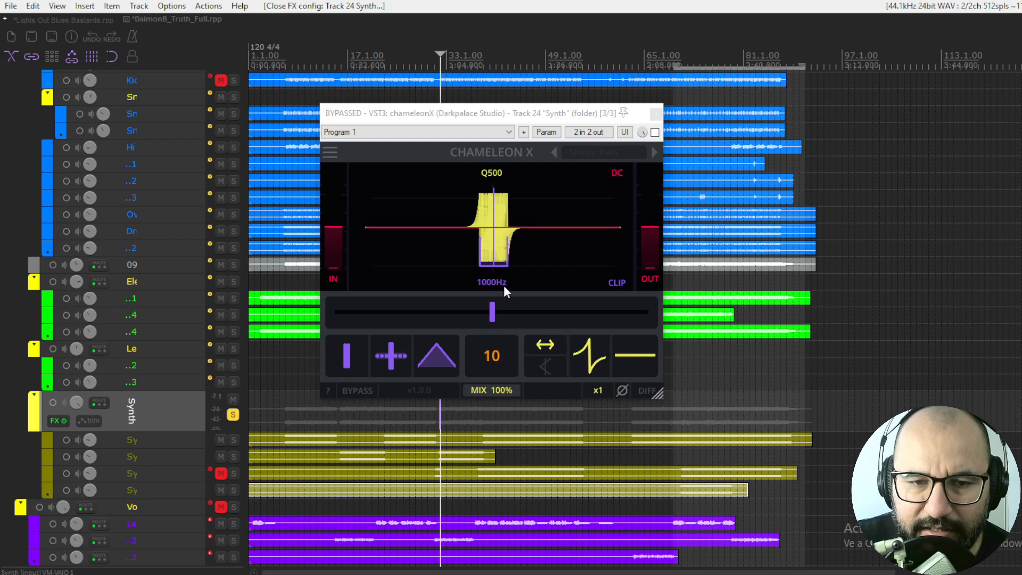
Spread Chameleon X's filters widely above 1000 Hz and set the filter count to 7.
mouse_move(492, 318)
left_mouse_down()
mouse_move(522, 314)
mouse_move(497, 321)
left_mouse_up()
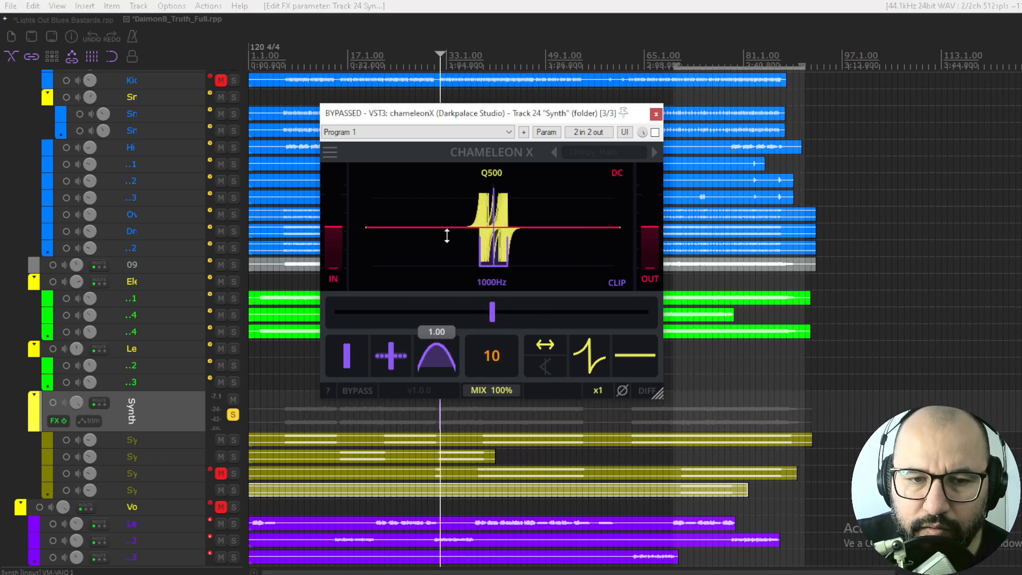
left_click_drag(391, 356, 439, 410)
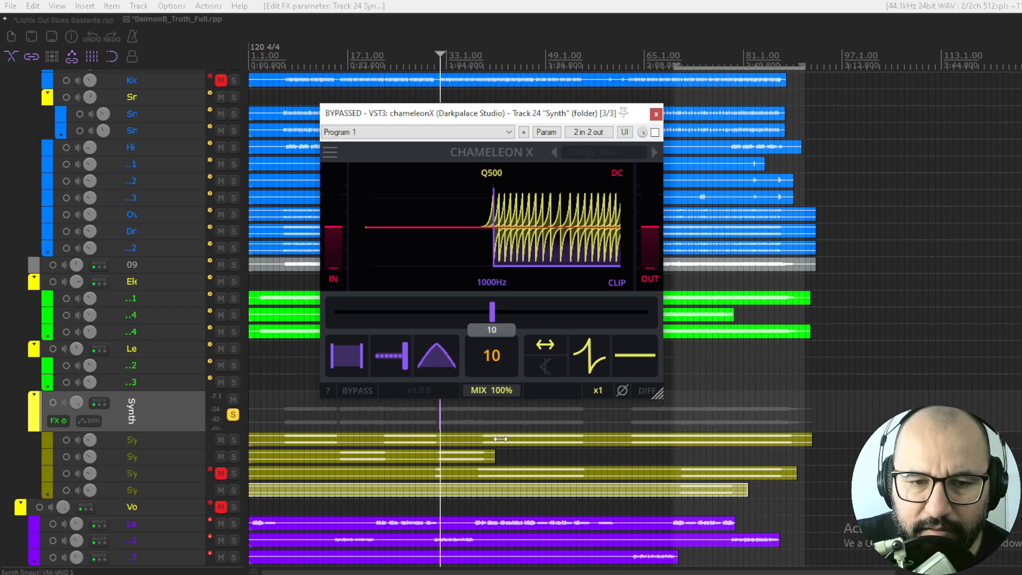
left_click_drag(500, 438, 489, 438)
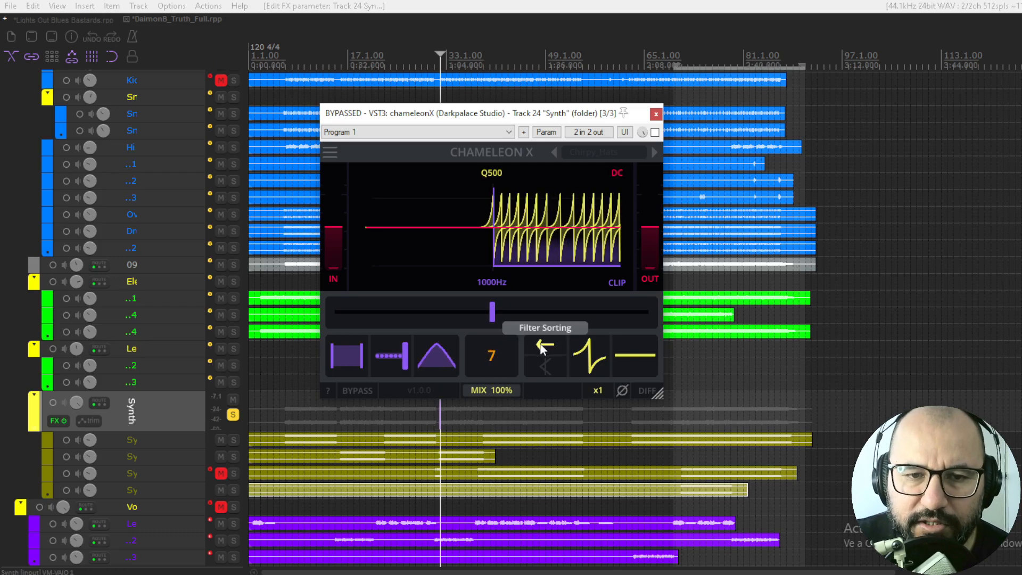
Cycle Chameleon X's filter sorting, set Q to 469, and tilt the flat filter line slightly downward.
left_click(547, 348)
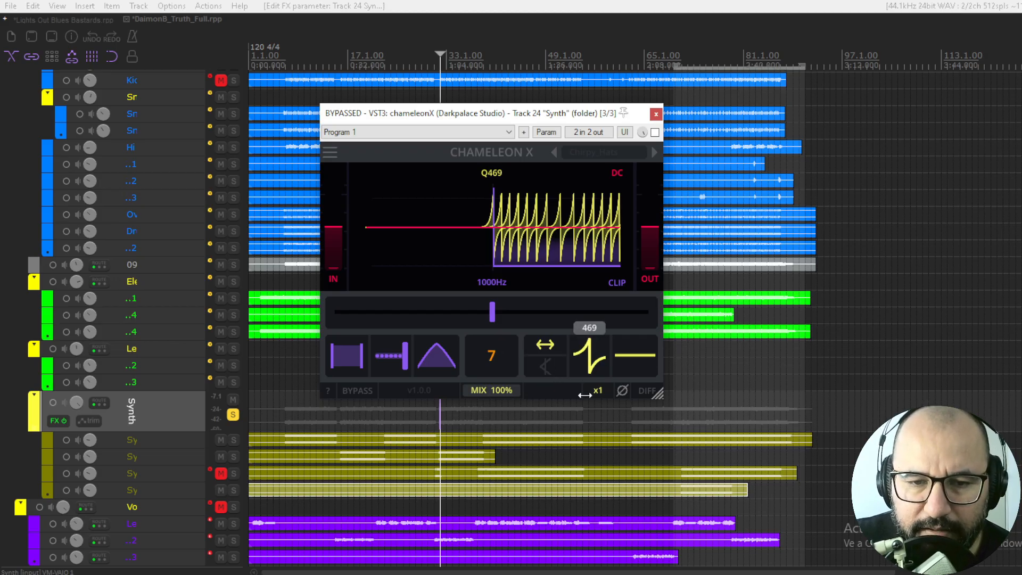
left_click_drag(639, 355, 647, 275)
left_click_drag(637, 331, 425, 406)
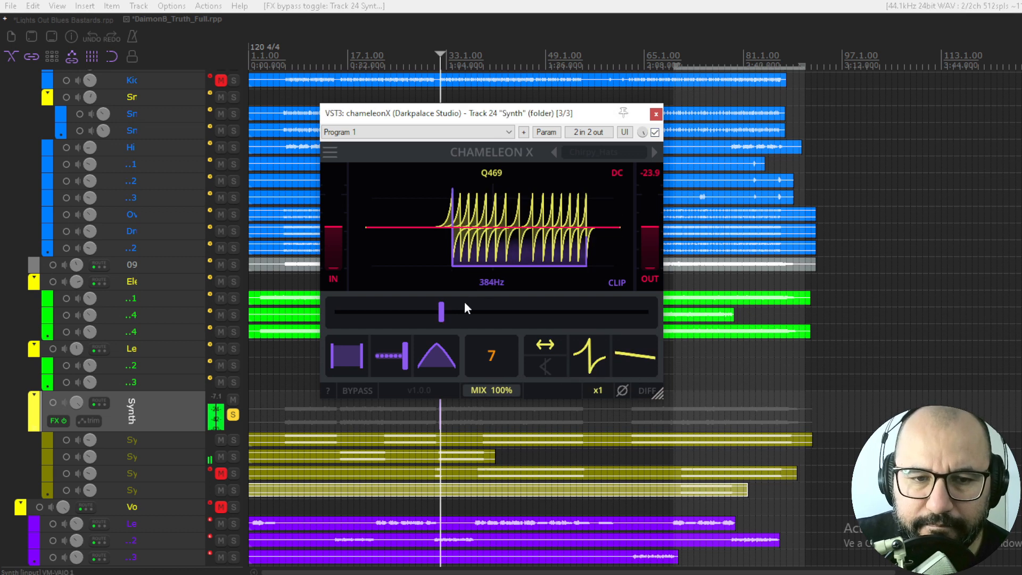
Sweep Chameleon X's frequency down to 102 Hz and up to 909 Hz, and settle it at about 351 Hz.
left_click_drag(446, 314, 363, 315)
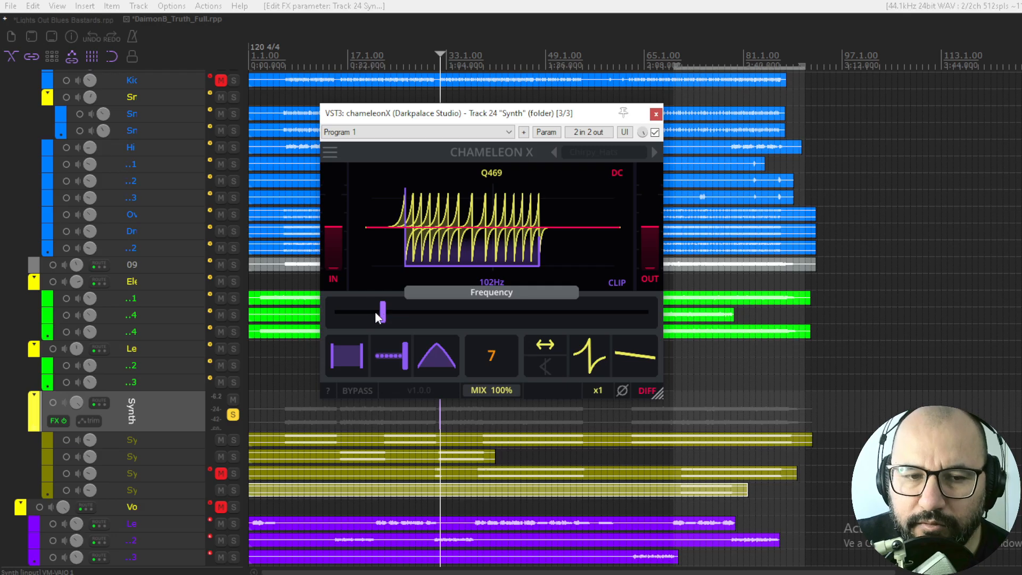
left_click_drag(383, 313, 485, 313)
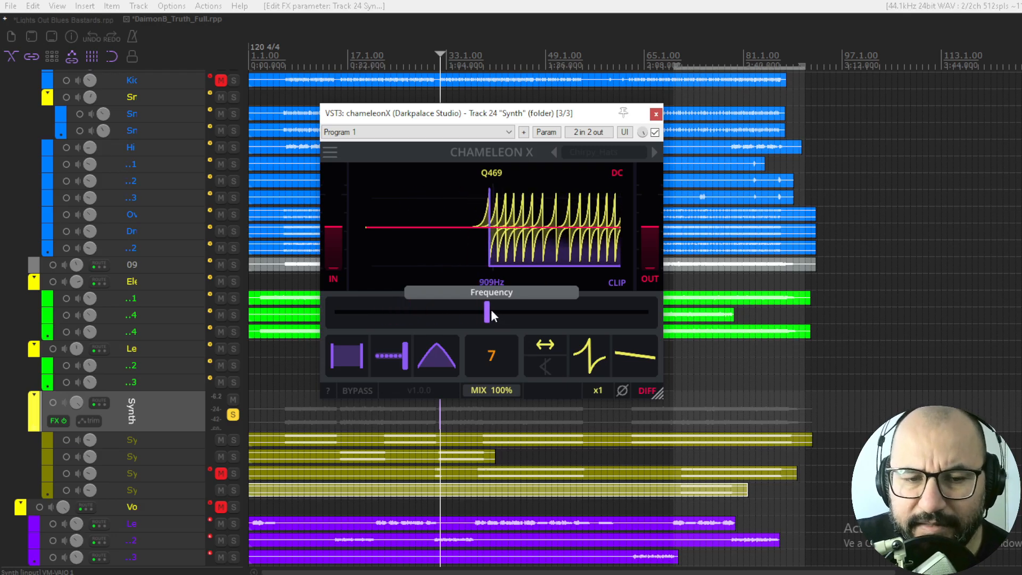
left_click_drag(499, 314, 438, 314)
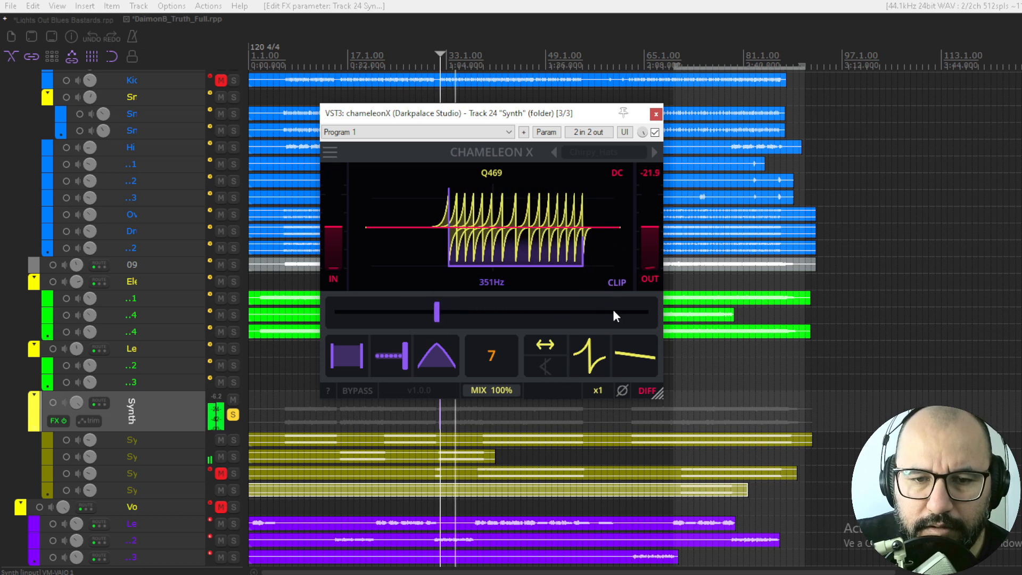
Turn Chameleon X's clipping off and on again, and raise the filter frequency to 1660 Hz.
left_click(617, 282)
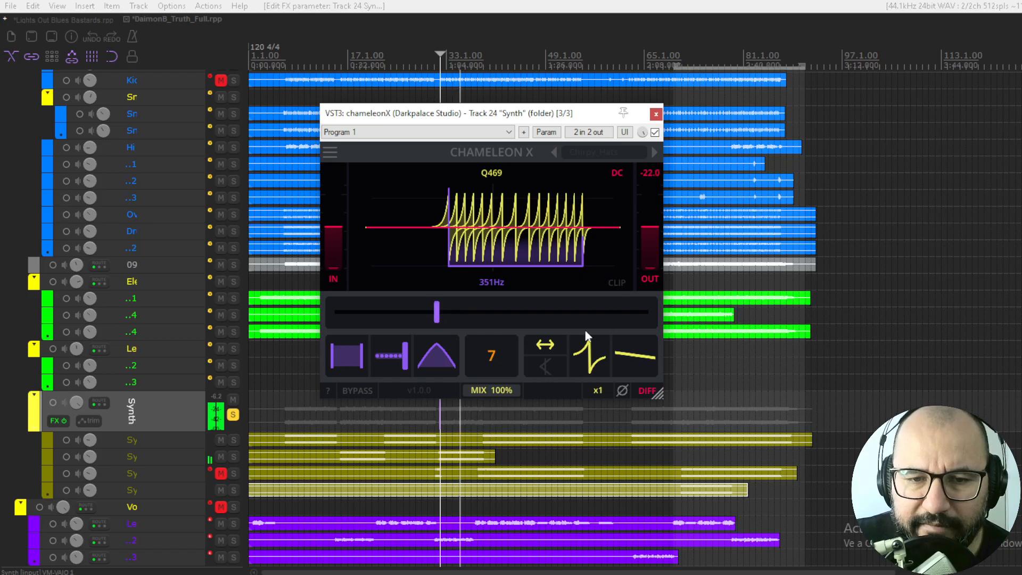
left_click(619, 283)
left_click_drag(440, 310, 520, 312)
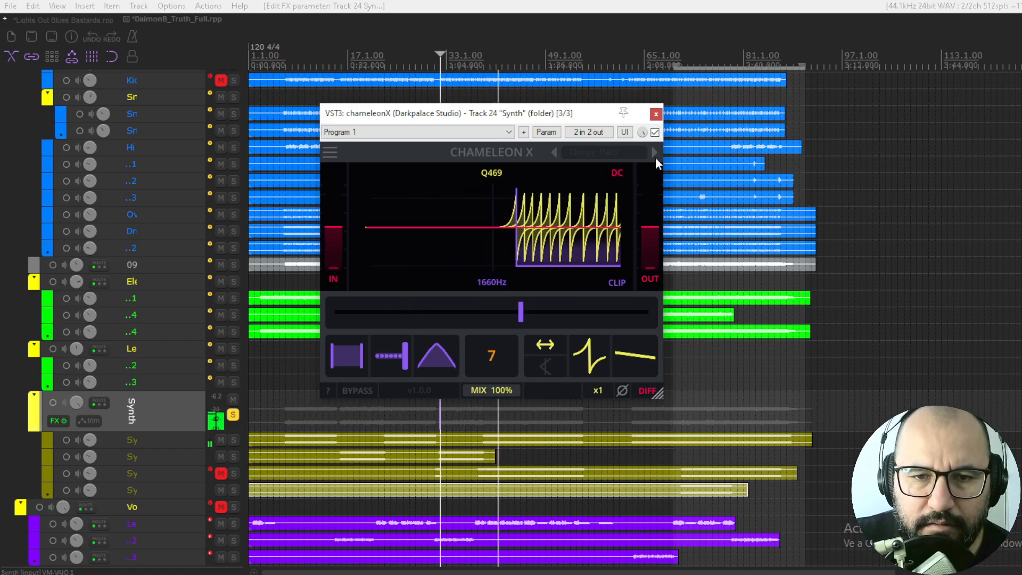
Load Chameleon X's next preset and sweep its filter frequency upward to about 4999 Hz.
left_click(654, 154)
left_click_drag(403, 309, 616, 316)
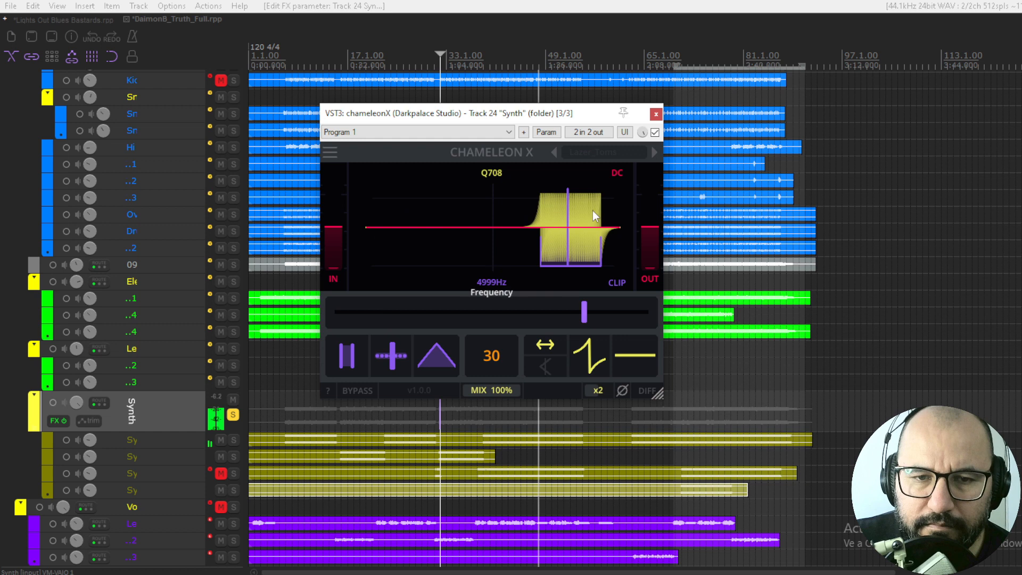
In Chameleon X's next preset, spread the filters widely above 340 Hz and sweep the frequency up to 1835 Hz.
left_click(653, 152)
left_click_drag(413, 365, 431, 364)
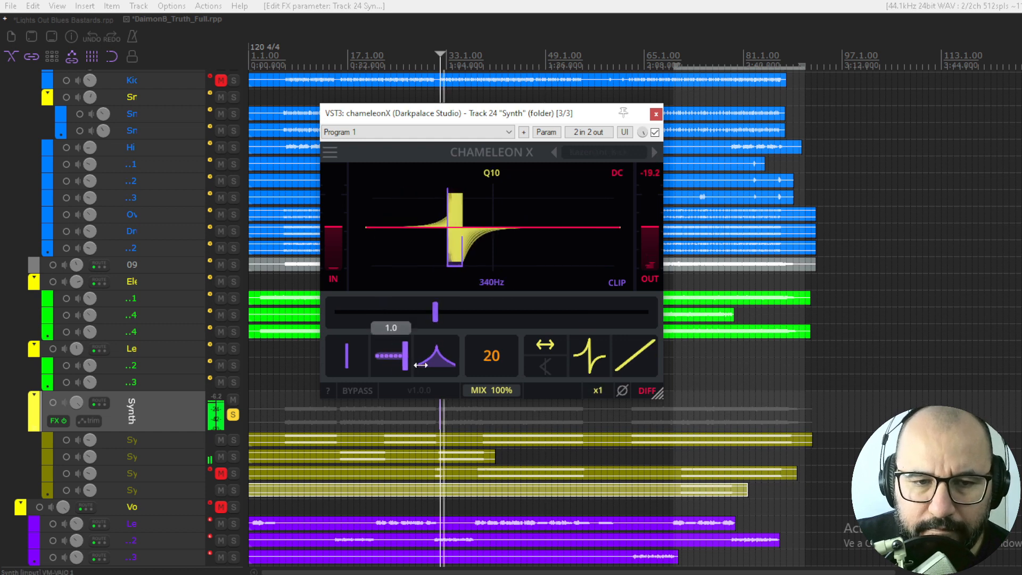
left_click_drag(294, 358, 366, 368)
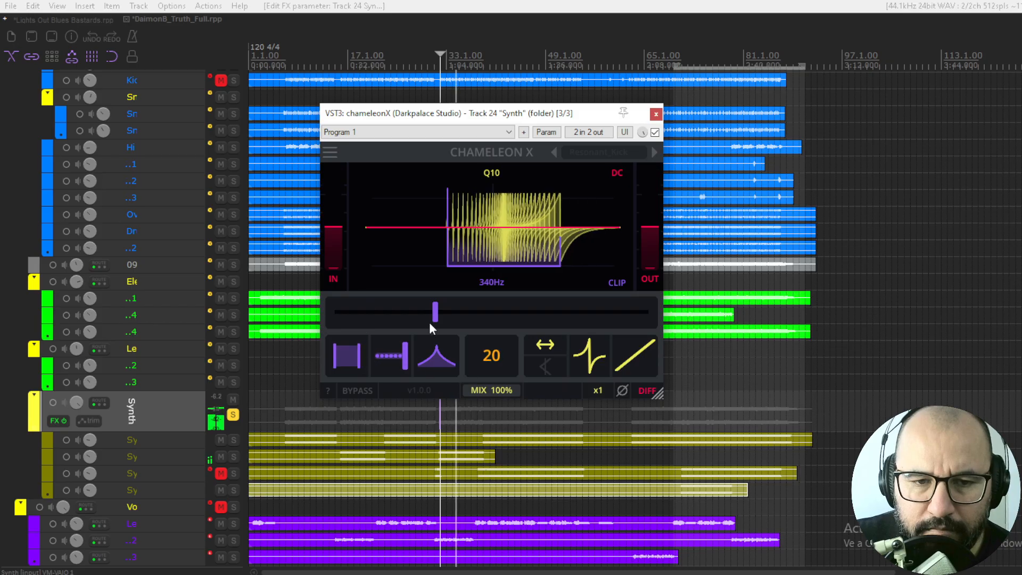
left_click_drag(430, 325, 538, 315)
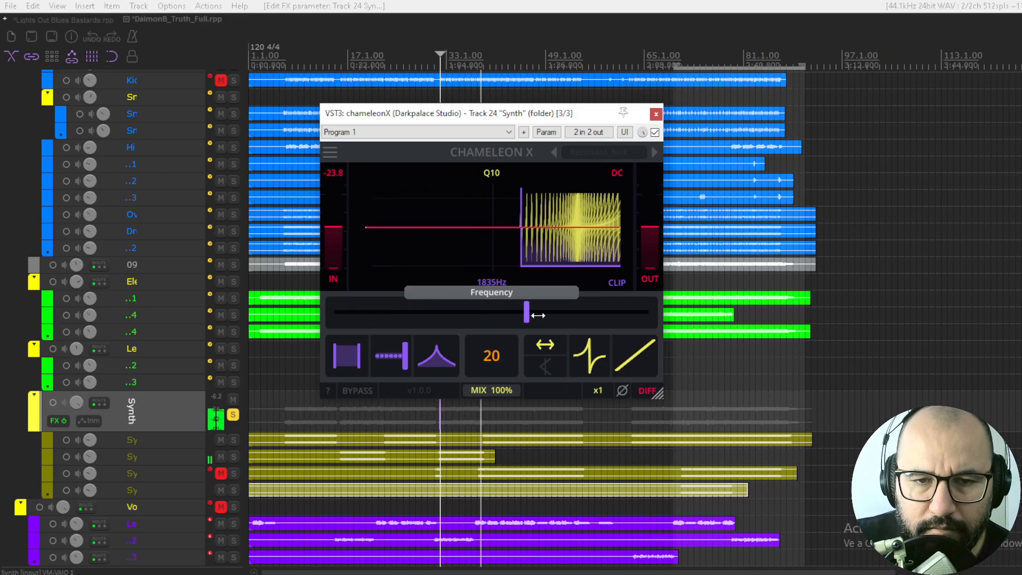
Load Chameleon X's next preset and sweep its frequency down past 344 Hz and back up.
left_click(652, 151)
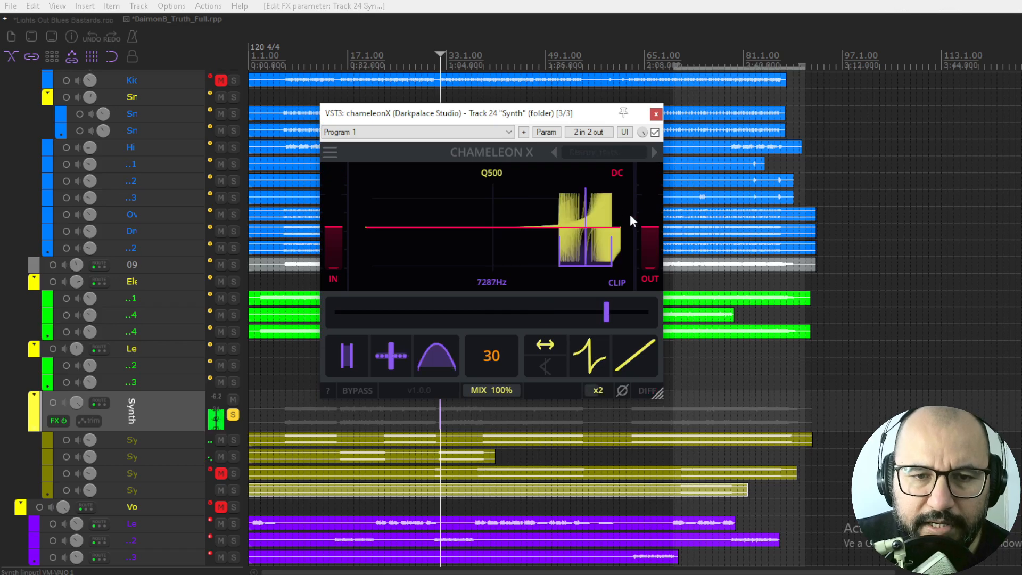
left_click_drag(606, 310, 402, 316)
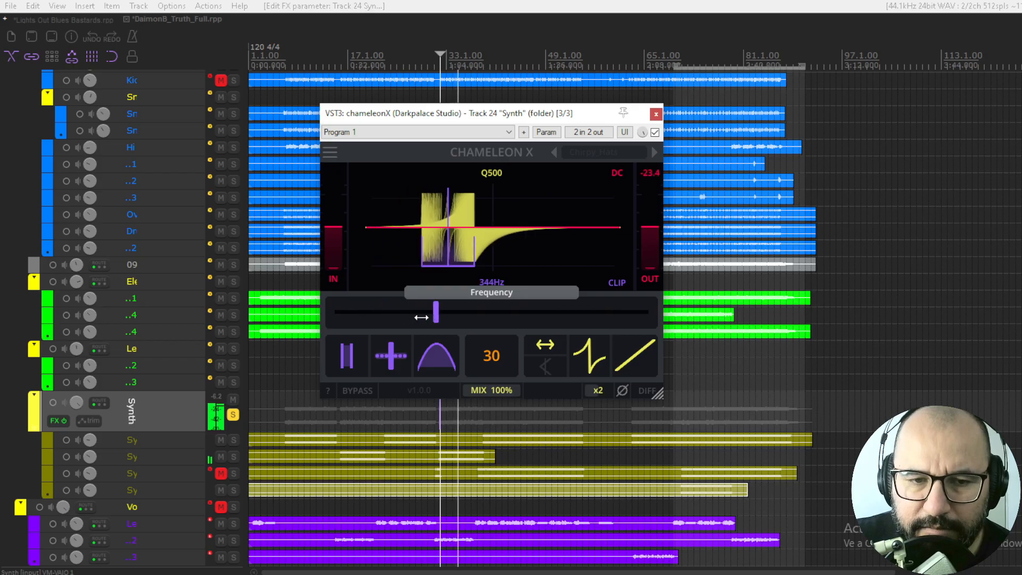
left_click_drag(468, 317, 543, 314)
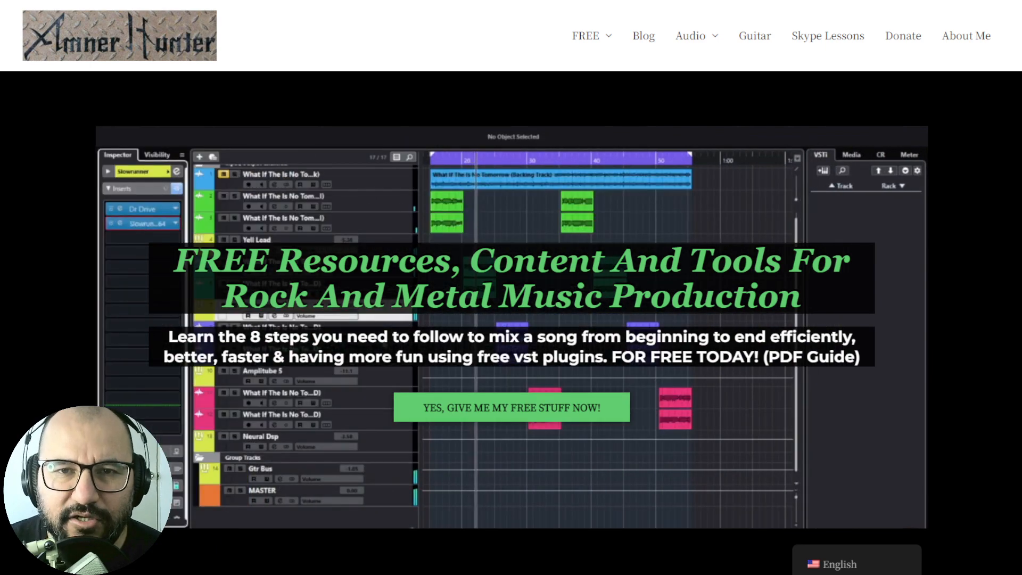
Switch to the music-production website and show its free Guides and Tools options.
mouse_move(583, 42)
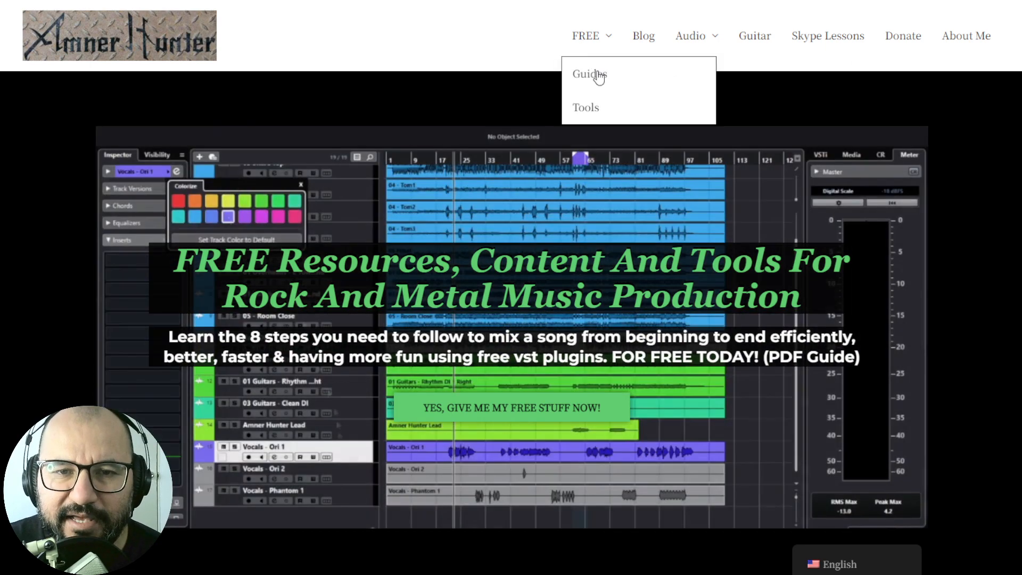